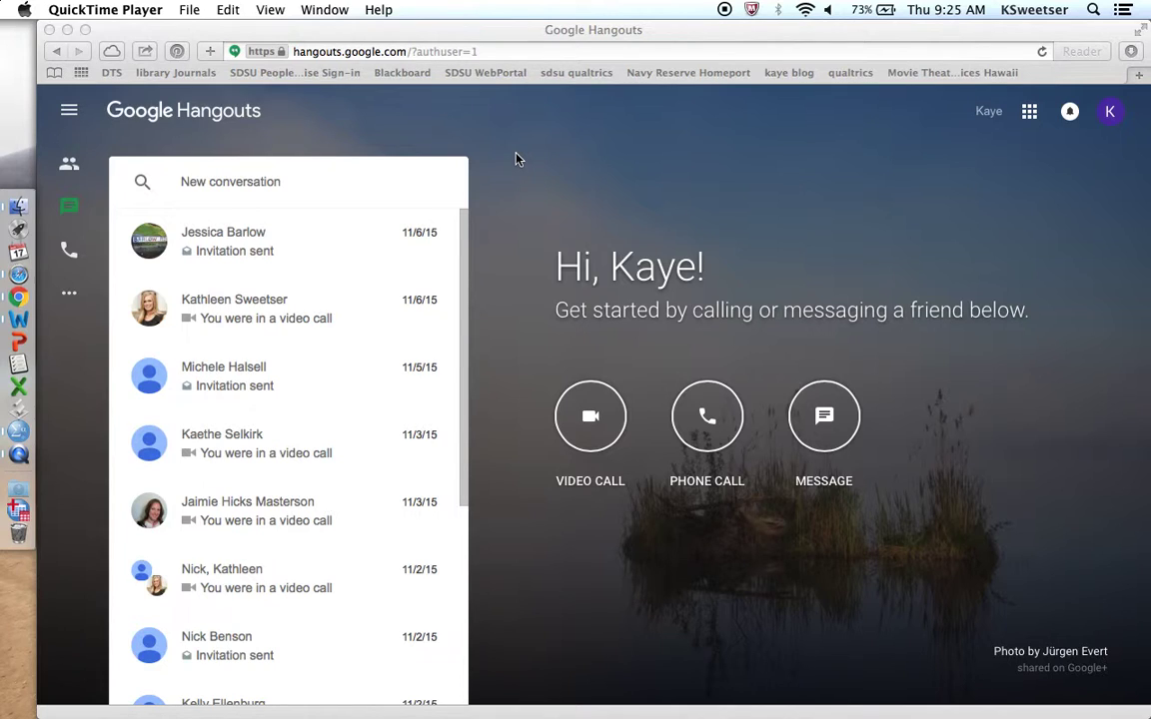
- Check the signed-in account's details, then go to Hangouts On Air from the navigation drawer
{"action": "left_click", "coordinate": [1113, 116]}
{"action": "left_click", "coordinate": [1112, 113]}
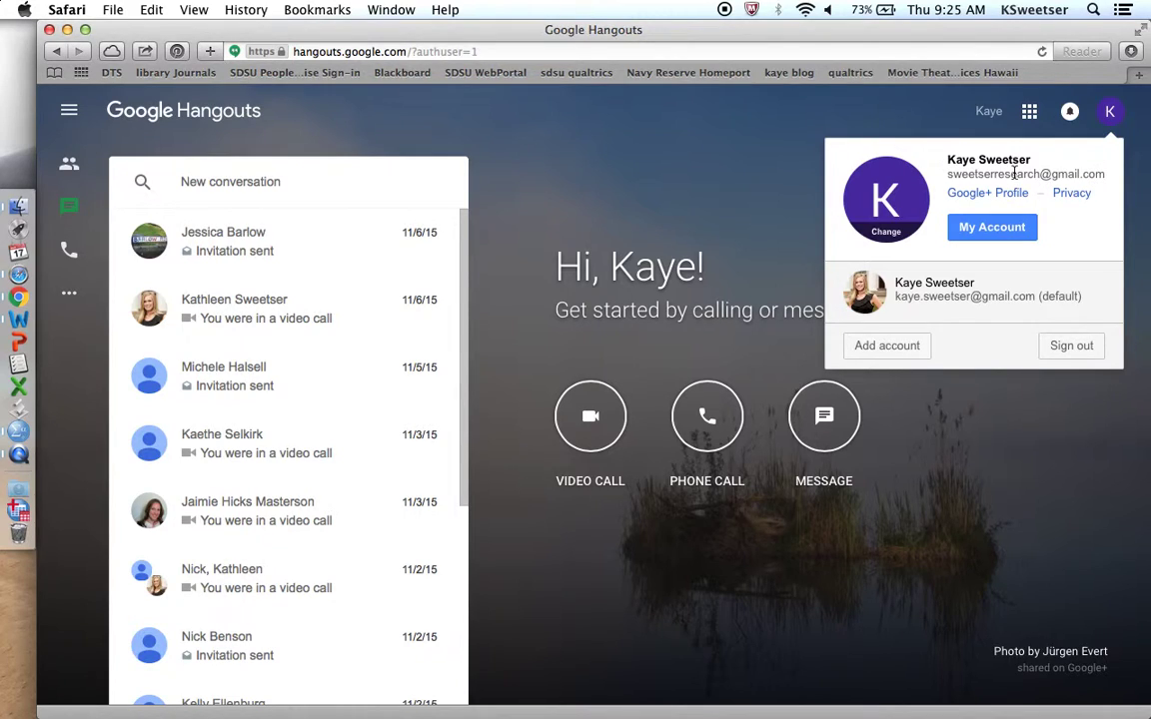
{"action": "left_click", "coordinate": [764, 137]}
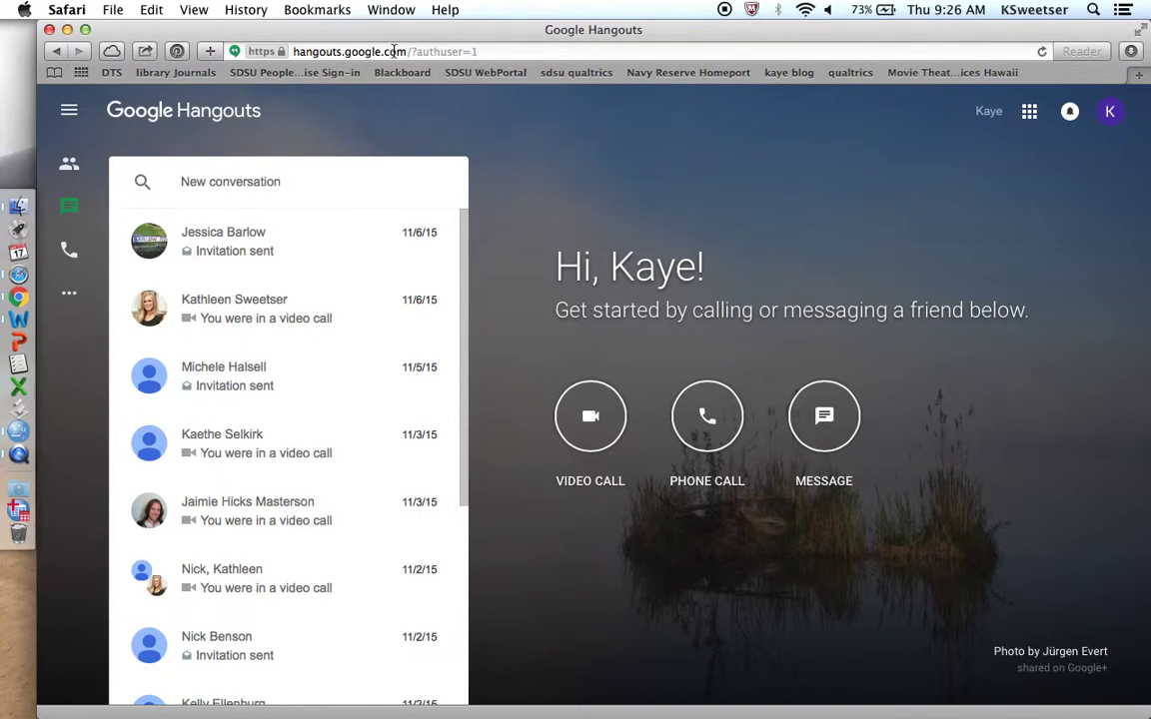
{"action": "left_click", "coordinate": [1108, 113]}
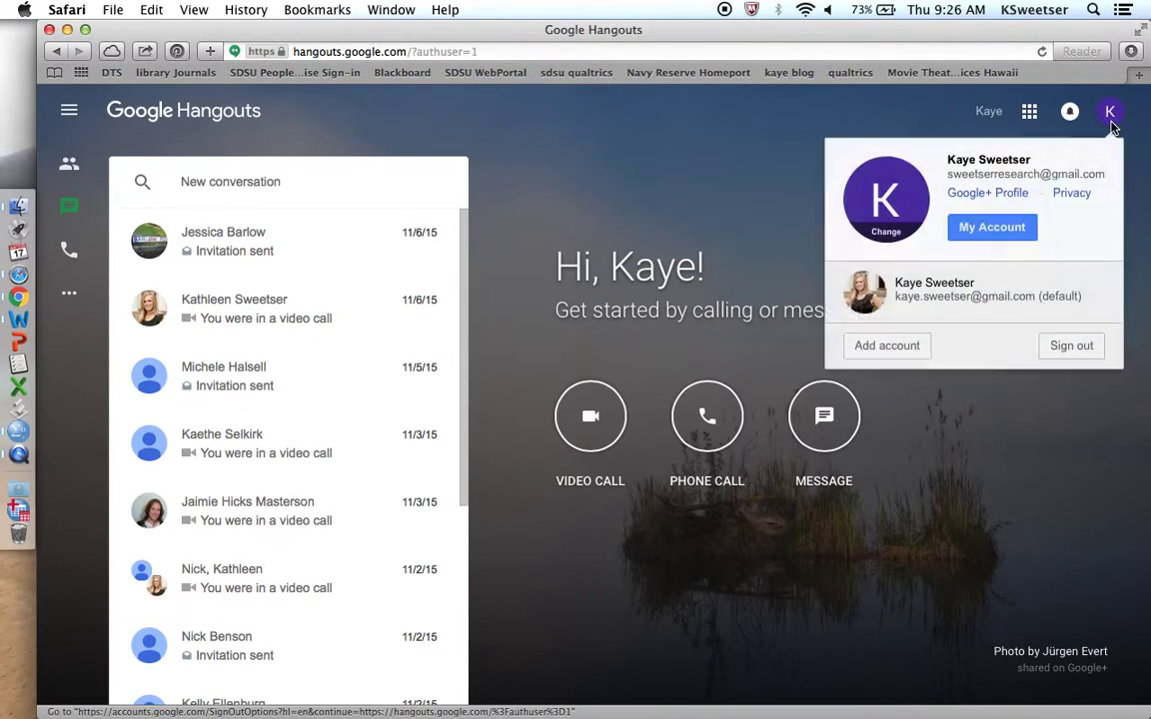
{"action": "triple_click", "coordinate": [1012, 173]}
{"action": "left_click", "coordinate": [755, 182]}
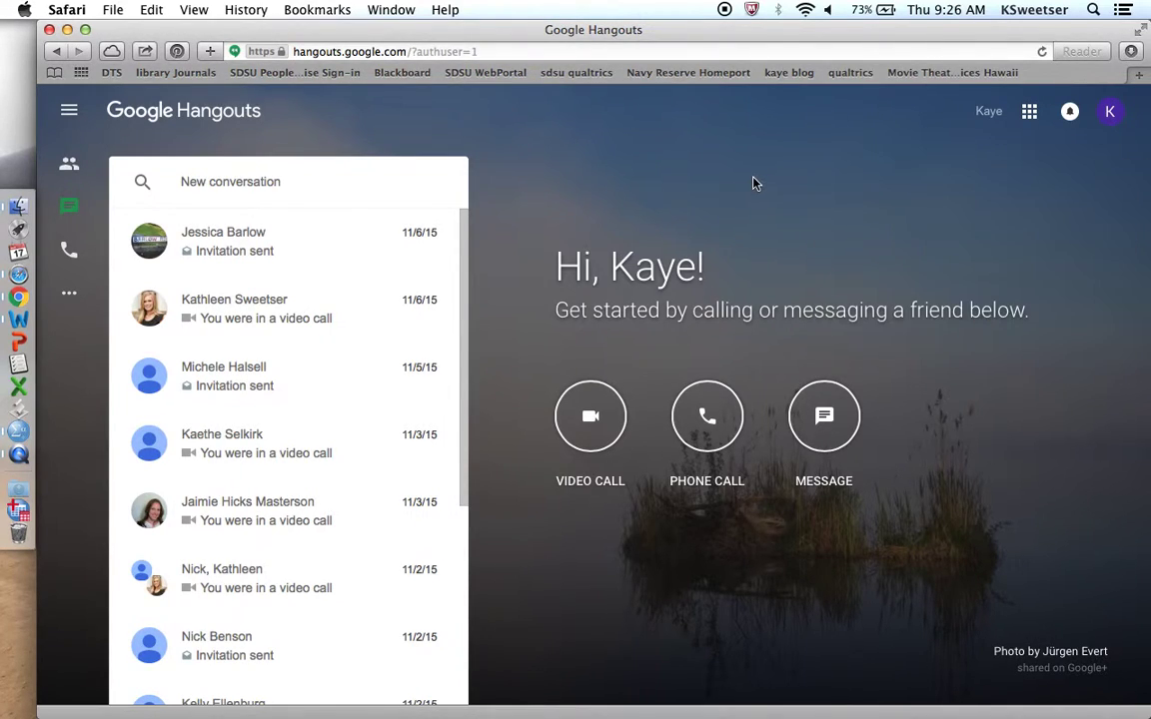
{"action": "left_click", "coordinate": [70, 299]}
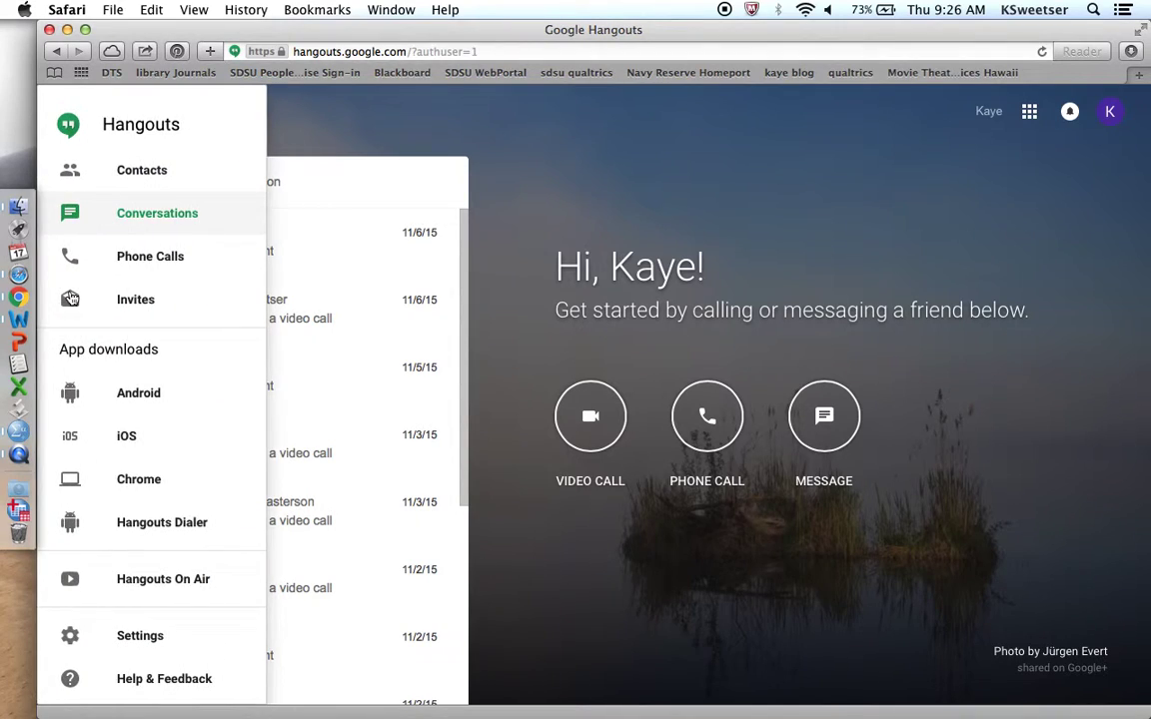
{"action": "left_click", "coordinate": [230, 581]}
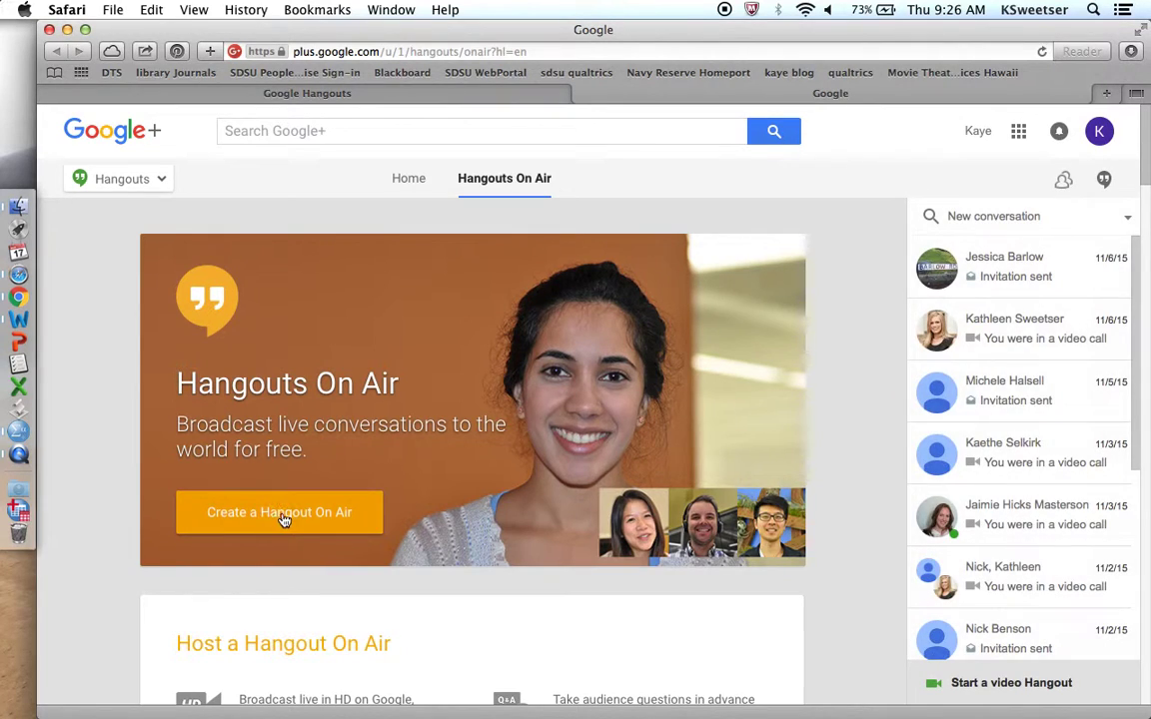
- Start a new Hangout On Air named 'Interview with PSFA Student'
{"action": "left_click", "coordinate": [282, 514]}
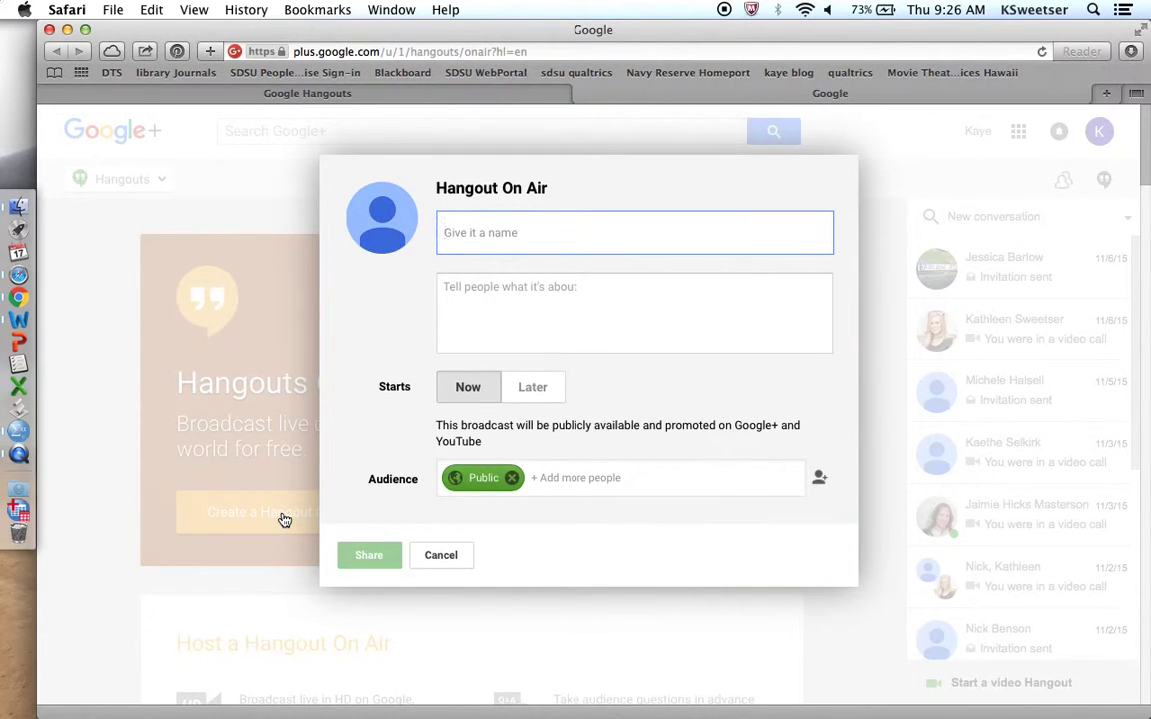
{"action": "type", "text": "Inte"}
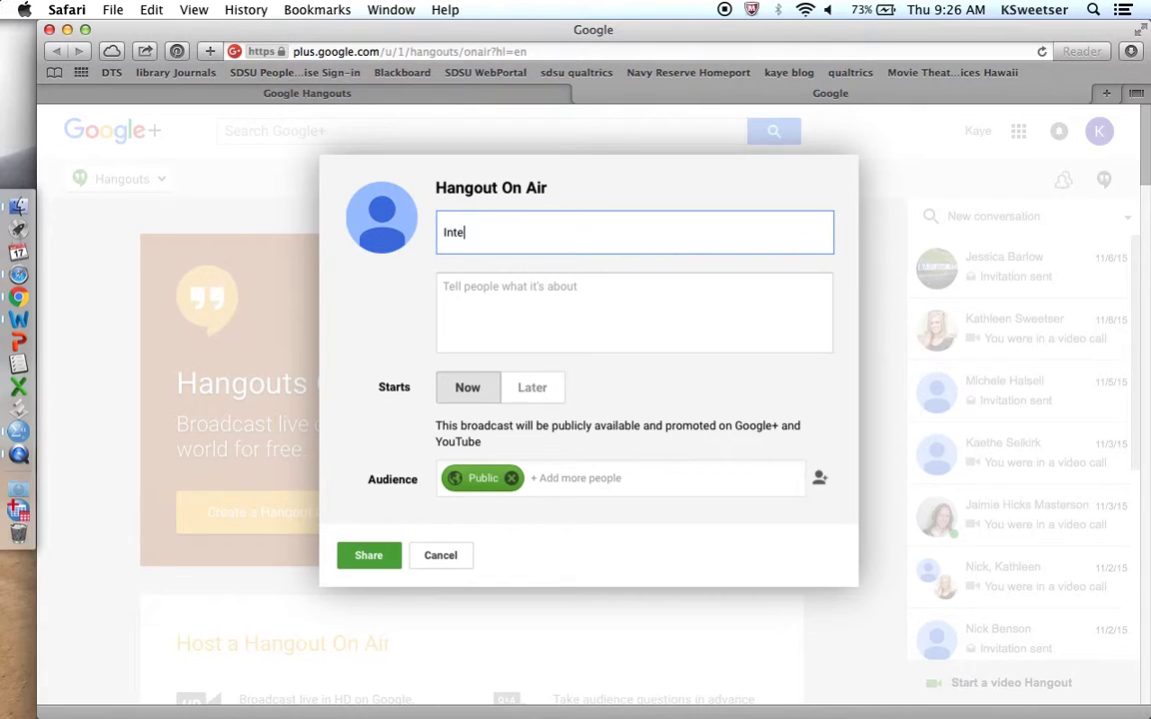
{"action": "type", "text": "rview with PSFA Student"}
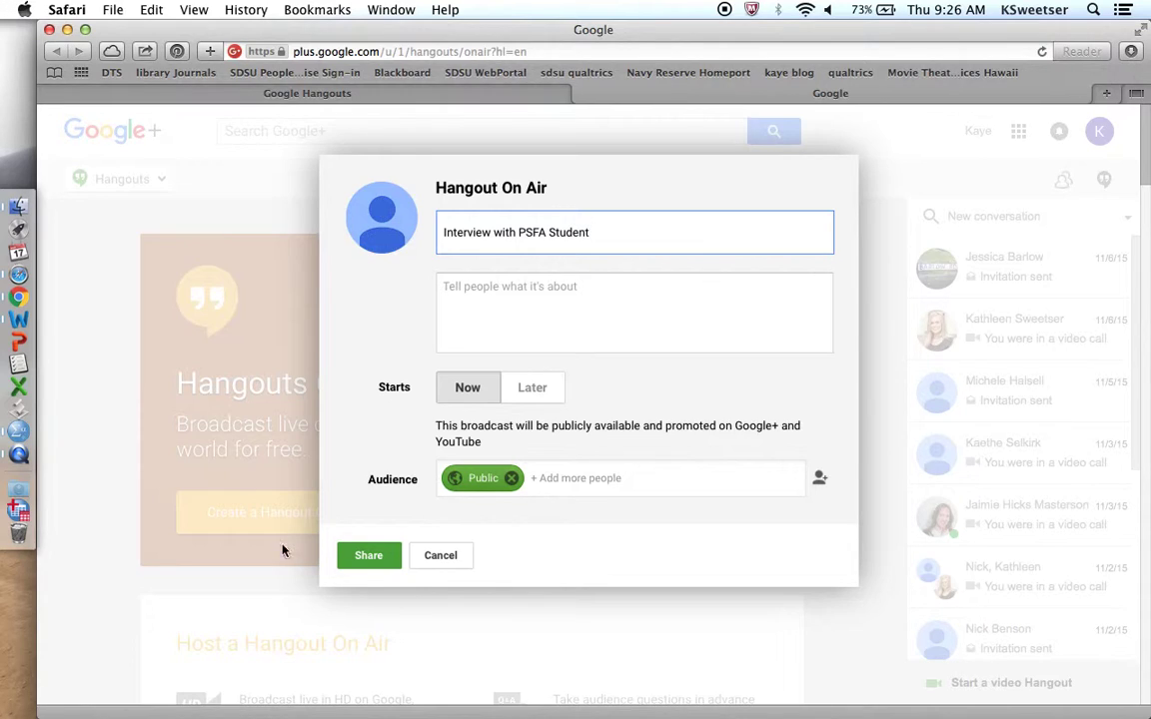
- Replace the Public audience with the suggested contact and share the event
{"action": "triple_click", "coordinate": [459, 436]}
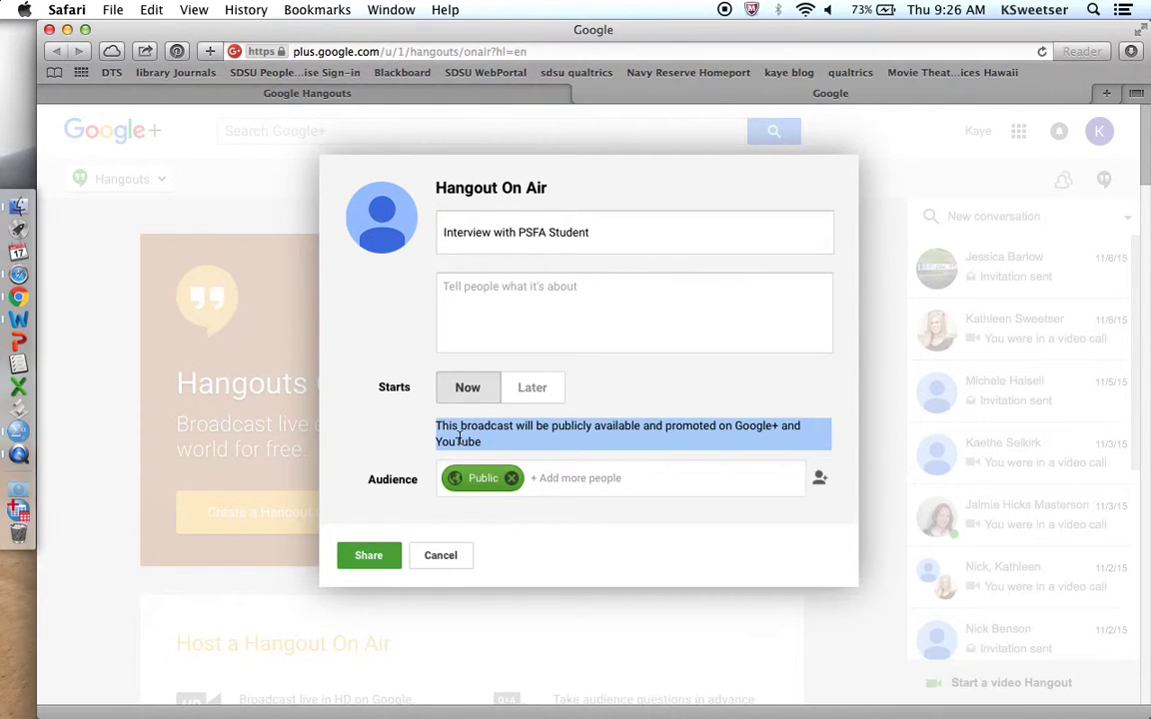
{"action": "left_click", "coordinate": [458, 437]}
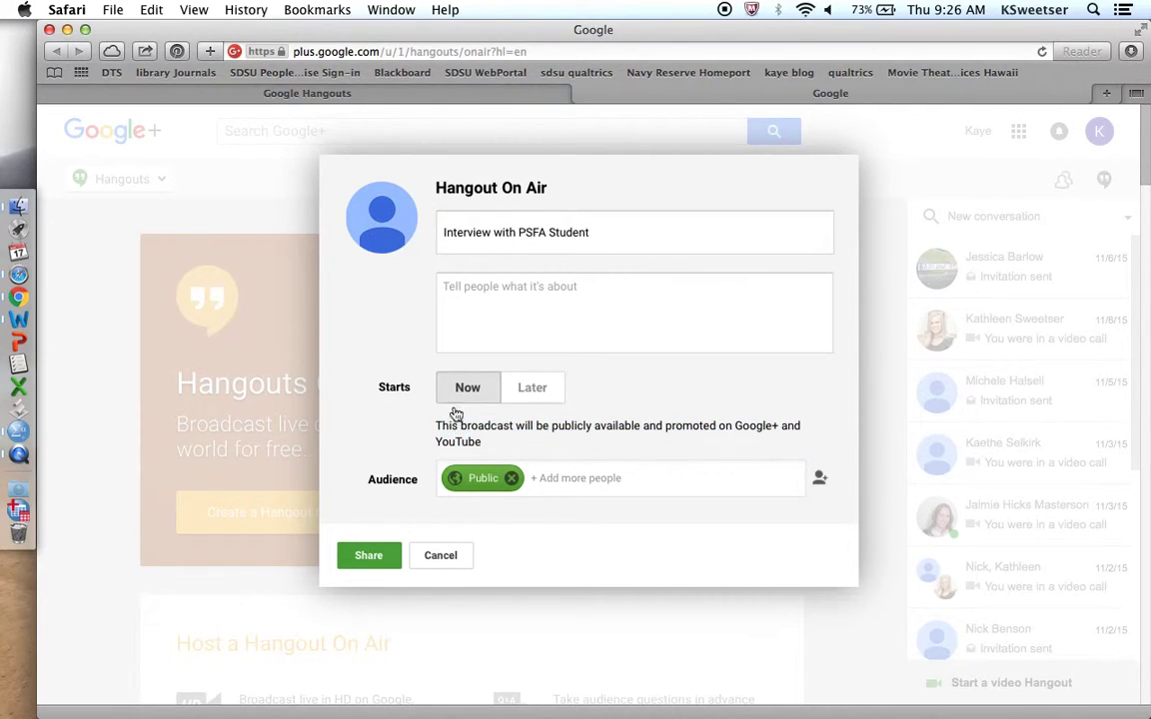
{"action": "left_click", "coordinate": [512, 480]}
{"action": "type", "text": "sweet"}
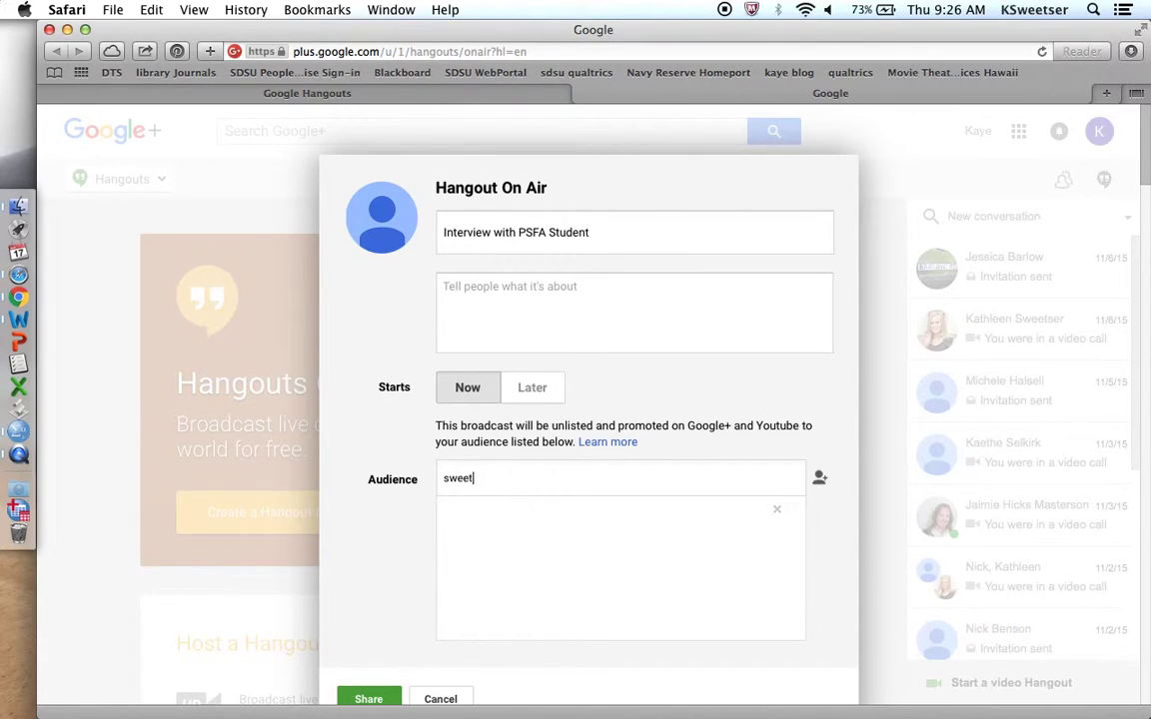
{"action": "type", "text": "ser166"}
{"action": "key", "text": "BackSpace"}
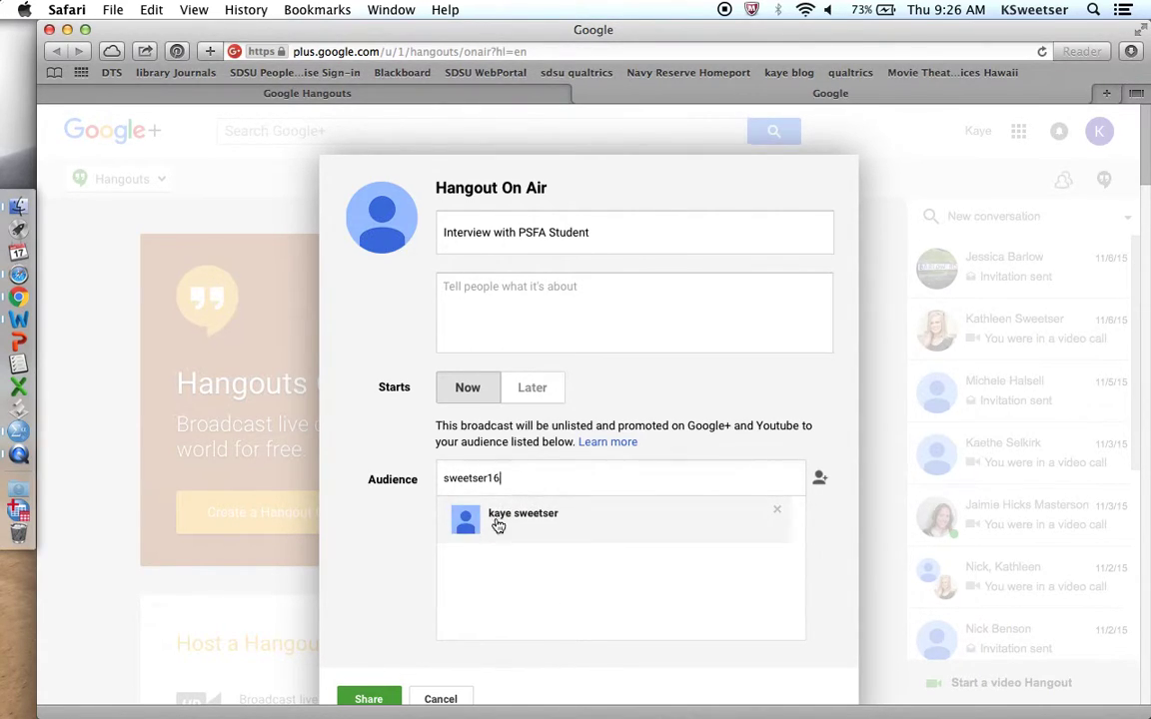
{"action": "left_click", "coordinate": [496, 522]}
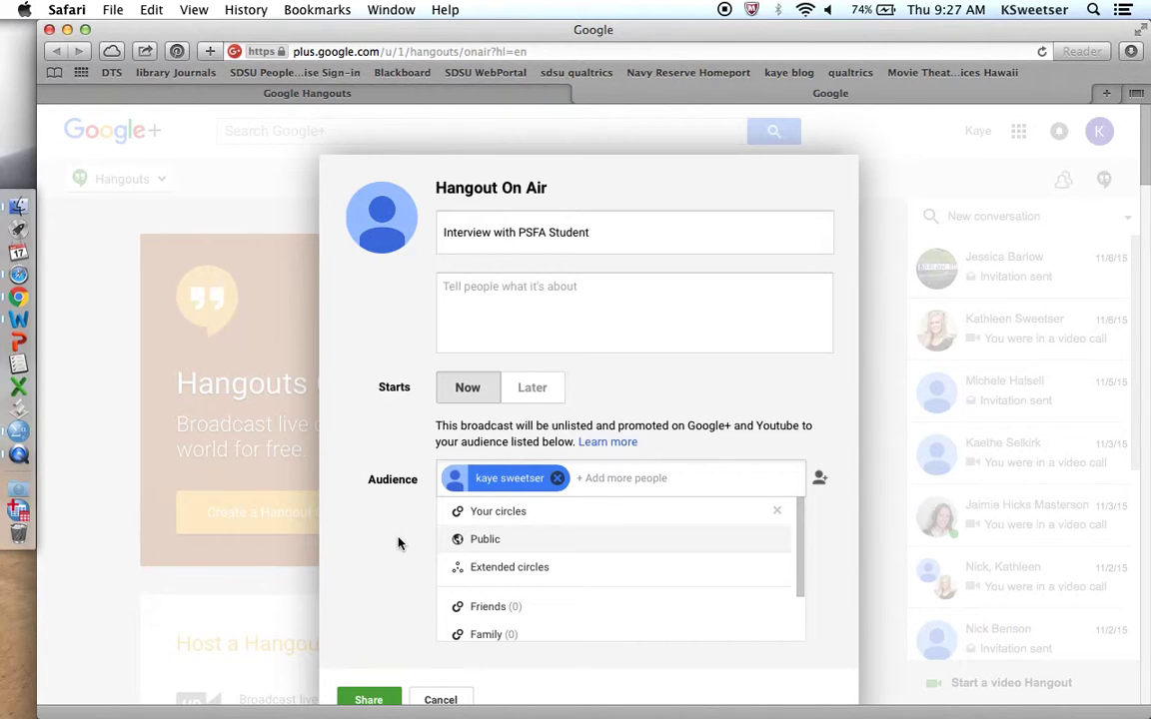
{"action": "scroll", "coordinate": [397, 542], "scroll_direction": "down", "scroll_amount": 2}
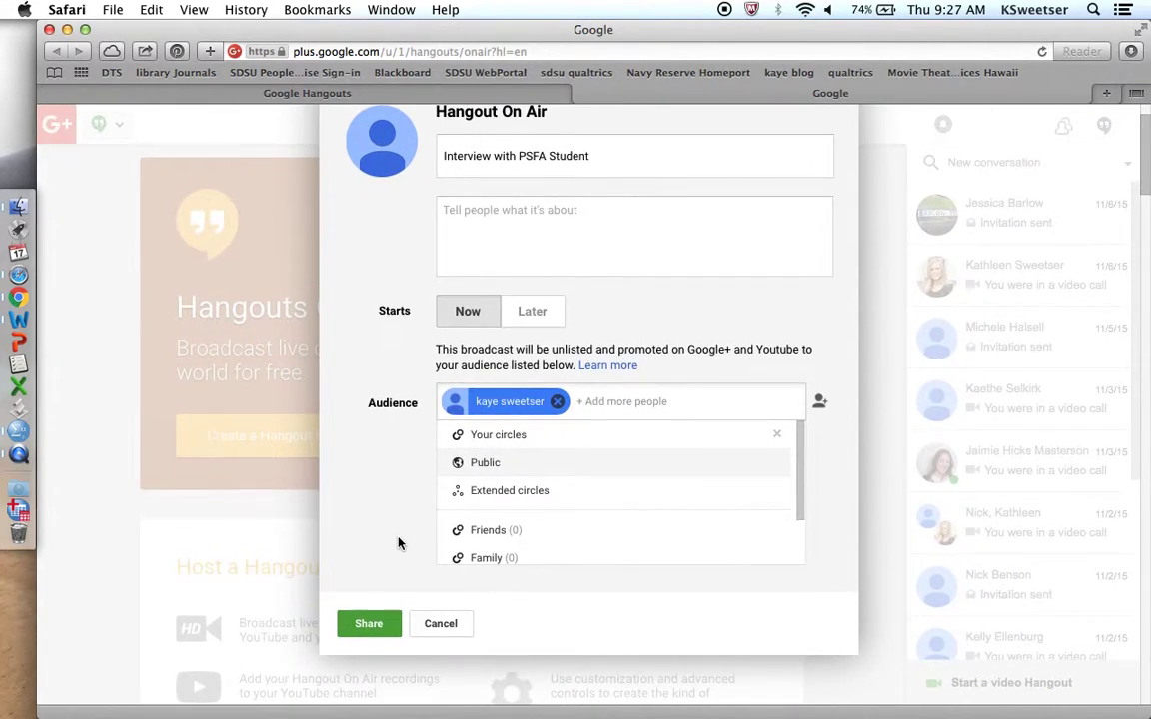
{"action": "left_click", "coordinate": [366, 626]}
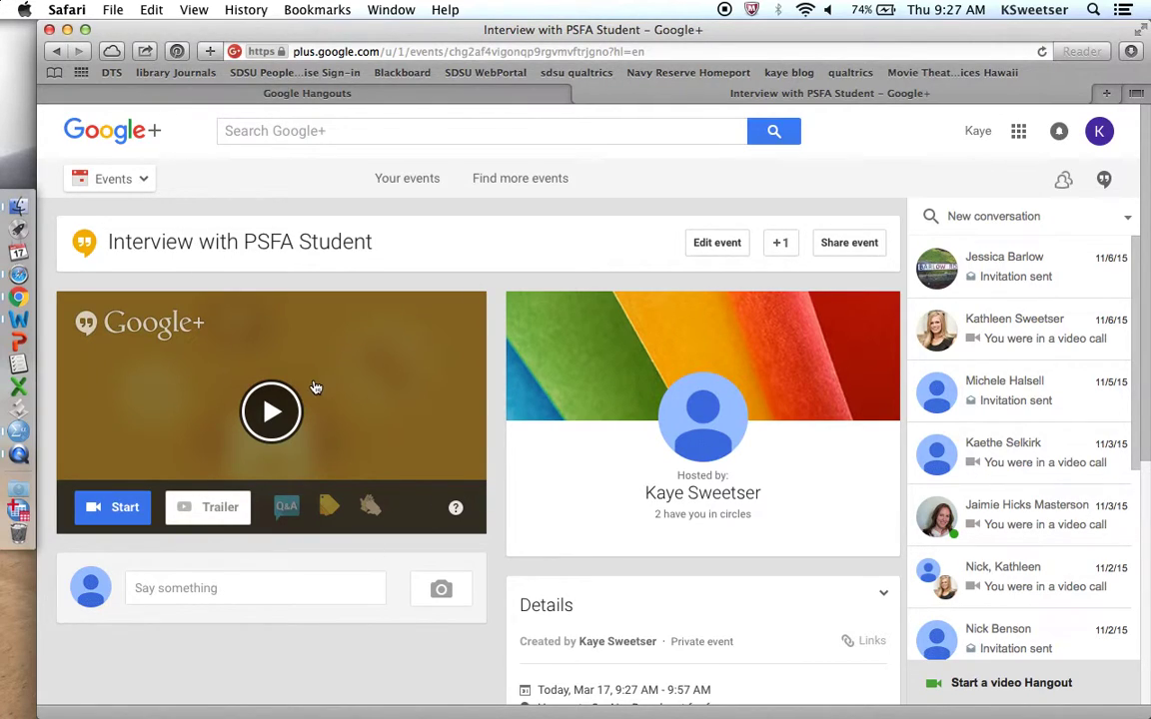
- Start the Interview with PSFA Student event to launch its Hangout On Air window
{"action": "left_click", "coordinate": [113, 511]}
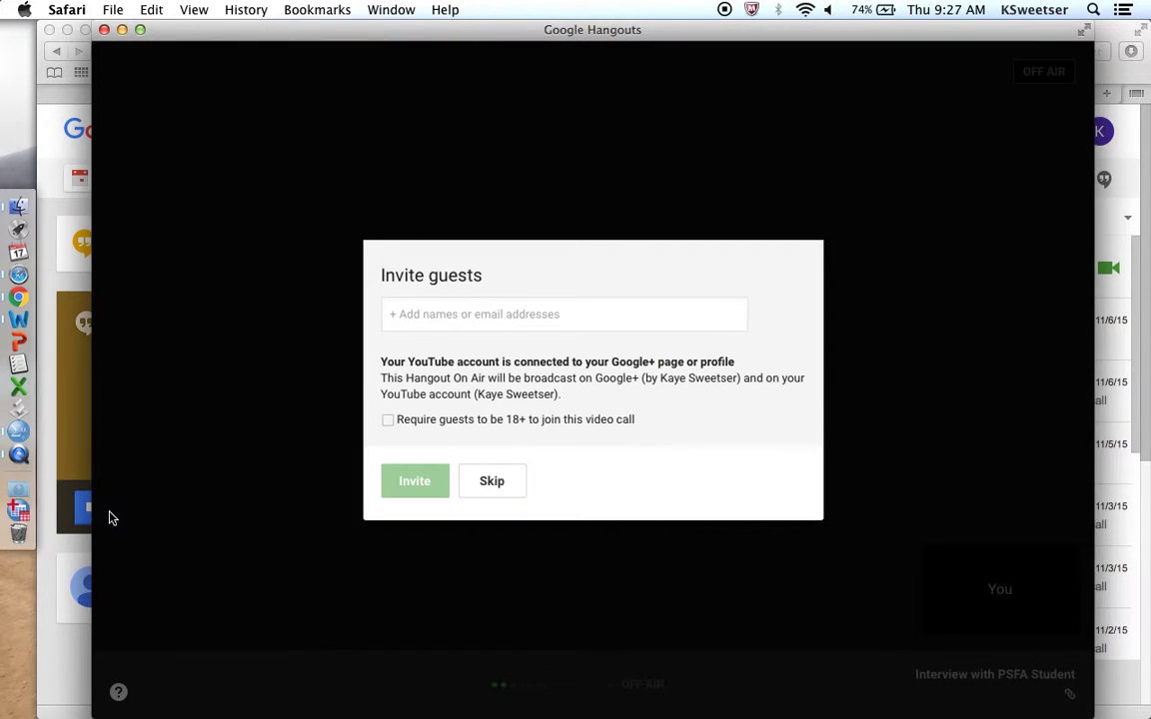
- Find the contact by name and invite them as a guest to the hangout
{"action": "left_click", "coordinate": [481, 315]}
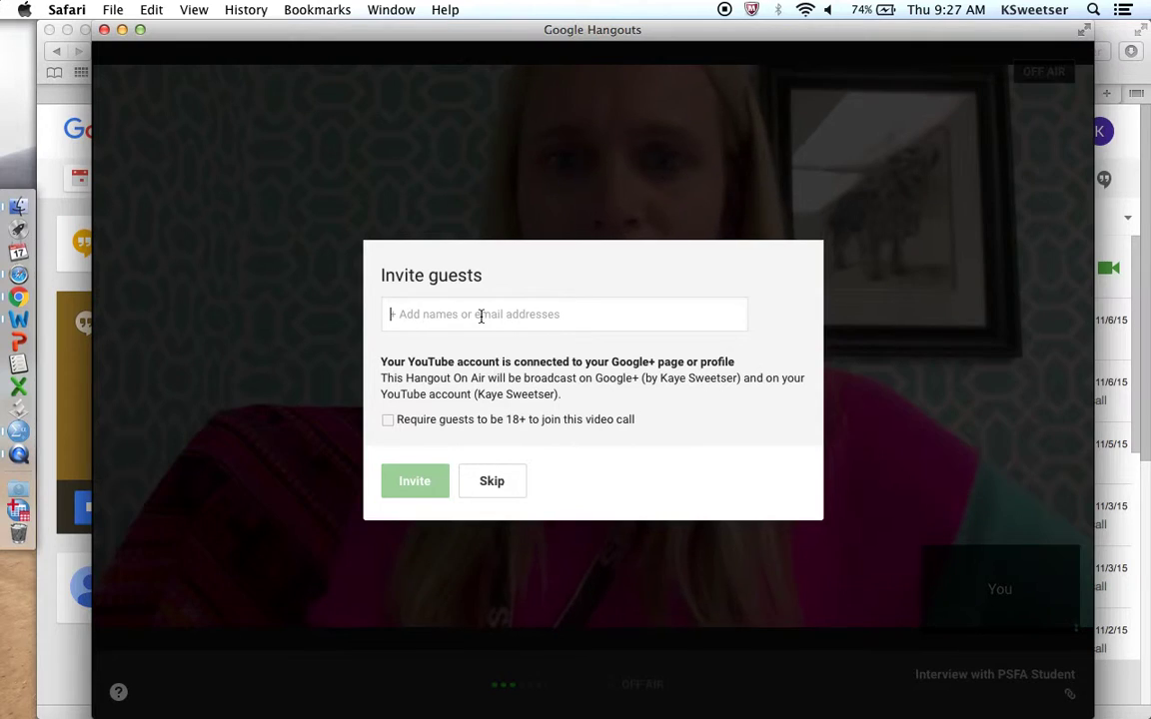
{"action": "type", "text": "sweet"}
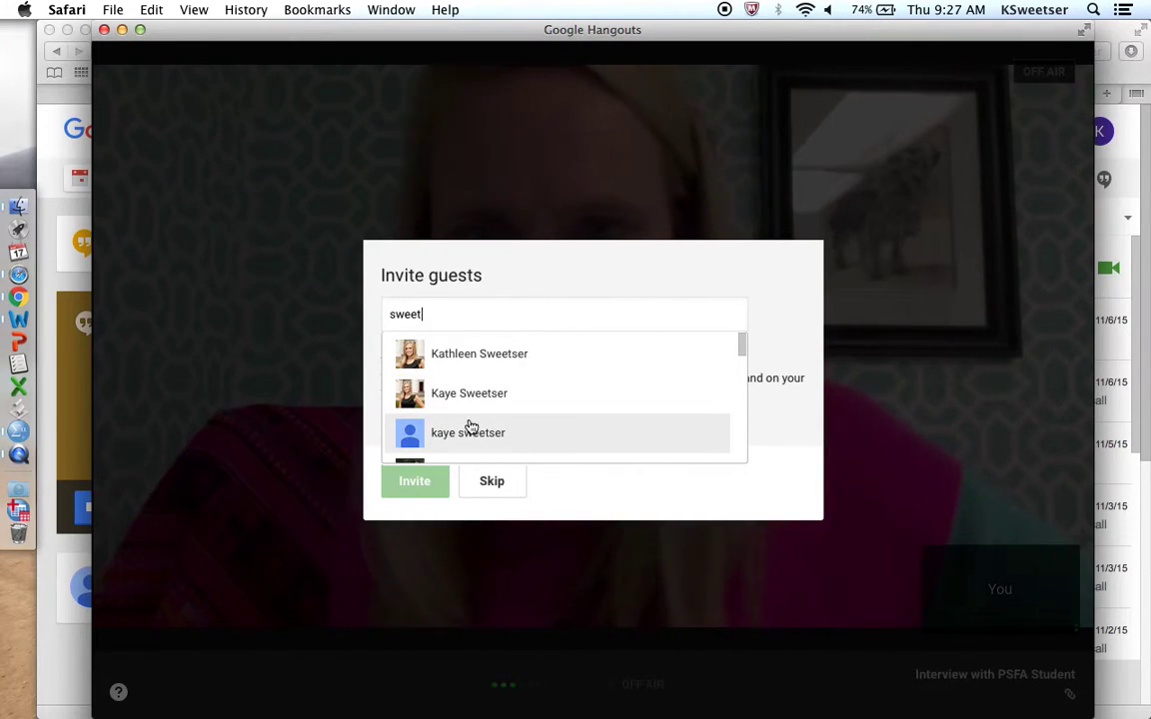
{"action": "left_click", "coordinate": [471, 430]}
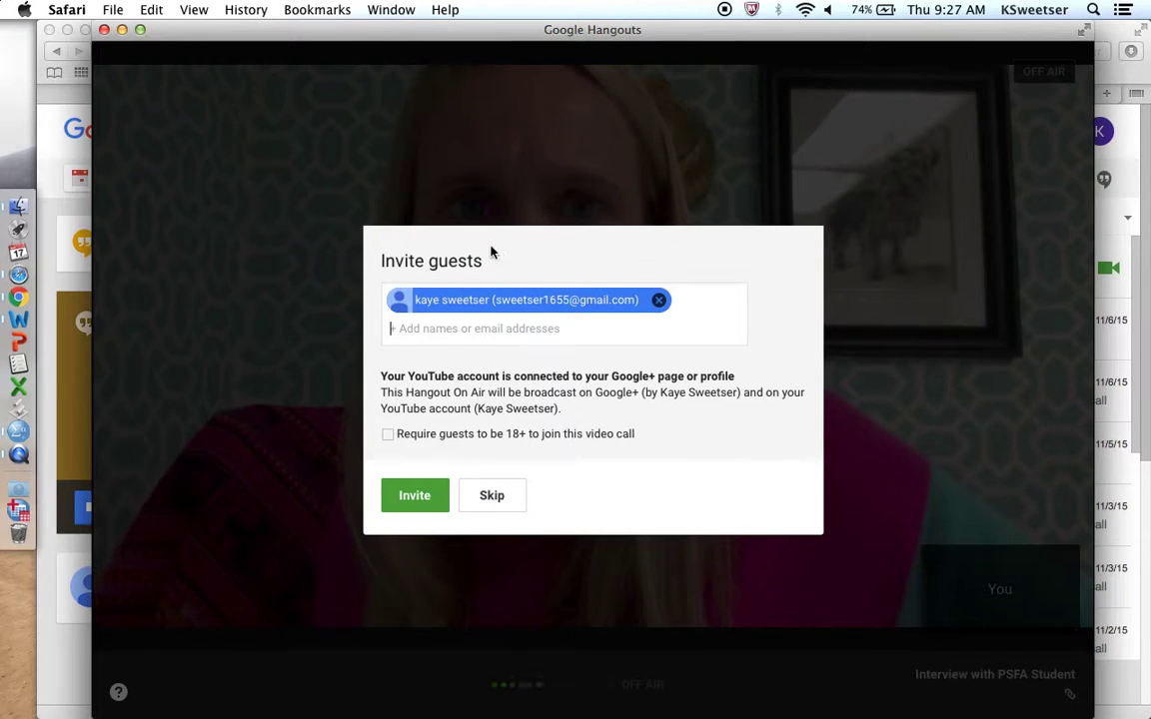
{"action": "left_click", "coordinate": [414, 497]}
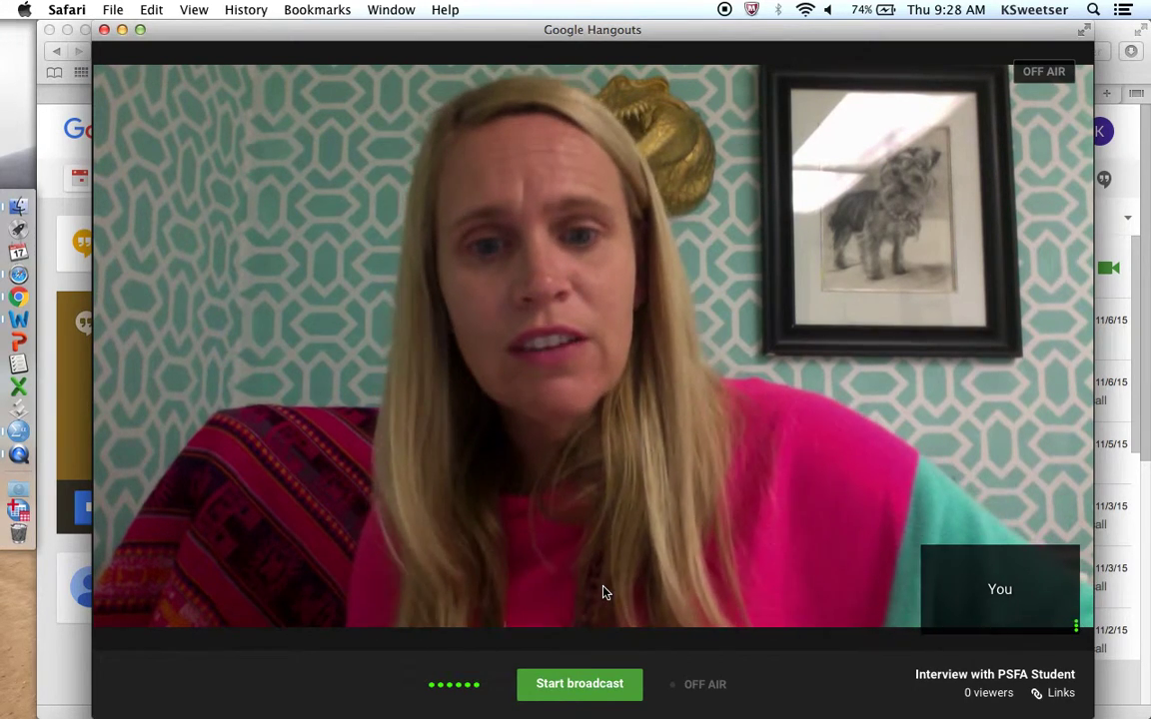
- Start the live broadcast and confirm it, then show all windows in Mission Control
{"action": "left_click", "coordinate": [579, 687]}
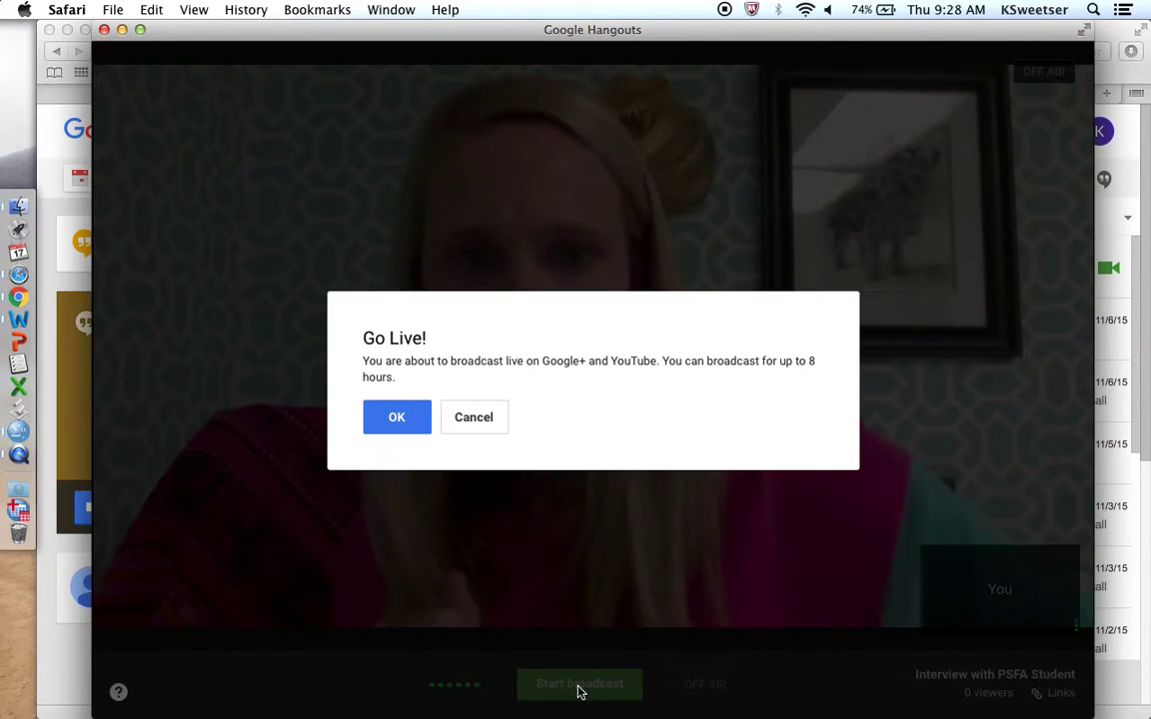
{"action": "left_click", "coordinate": [395, 423]}
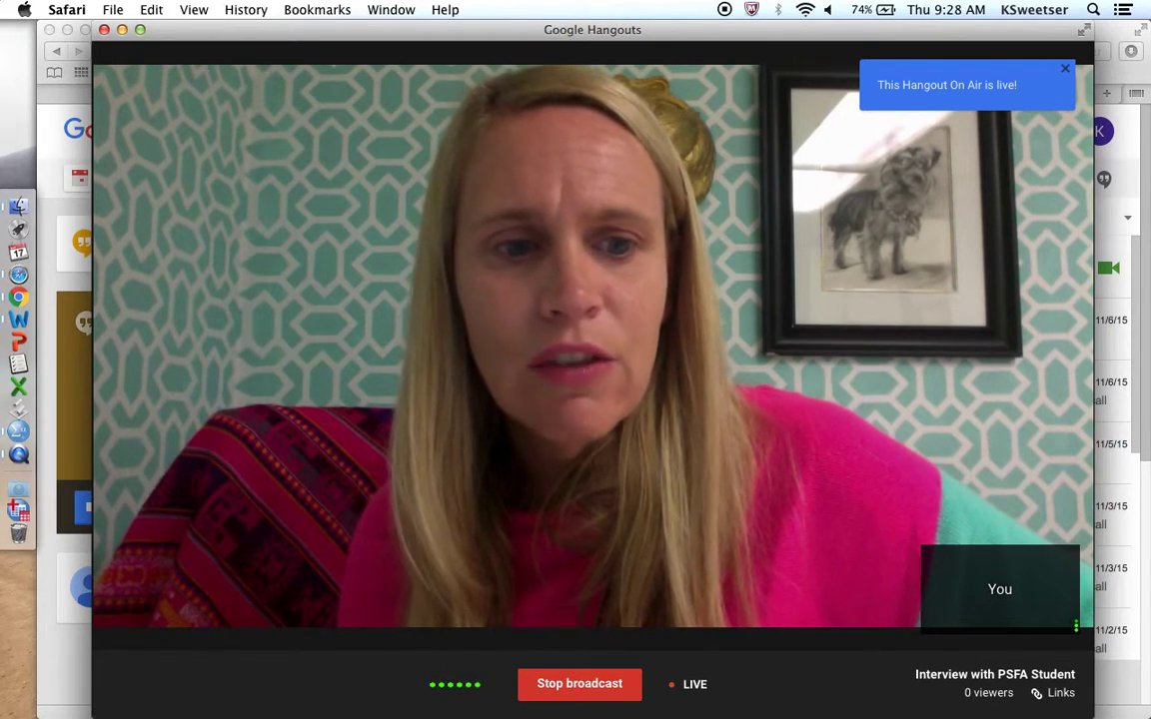
{"action": "mouse_move", "coordinate": [513, 557]}
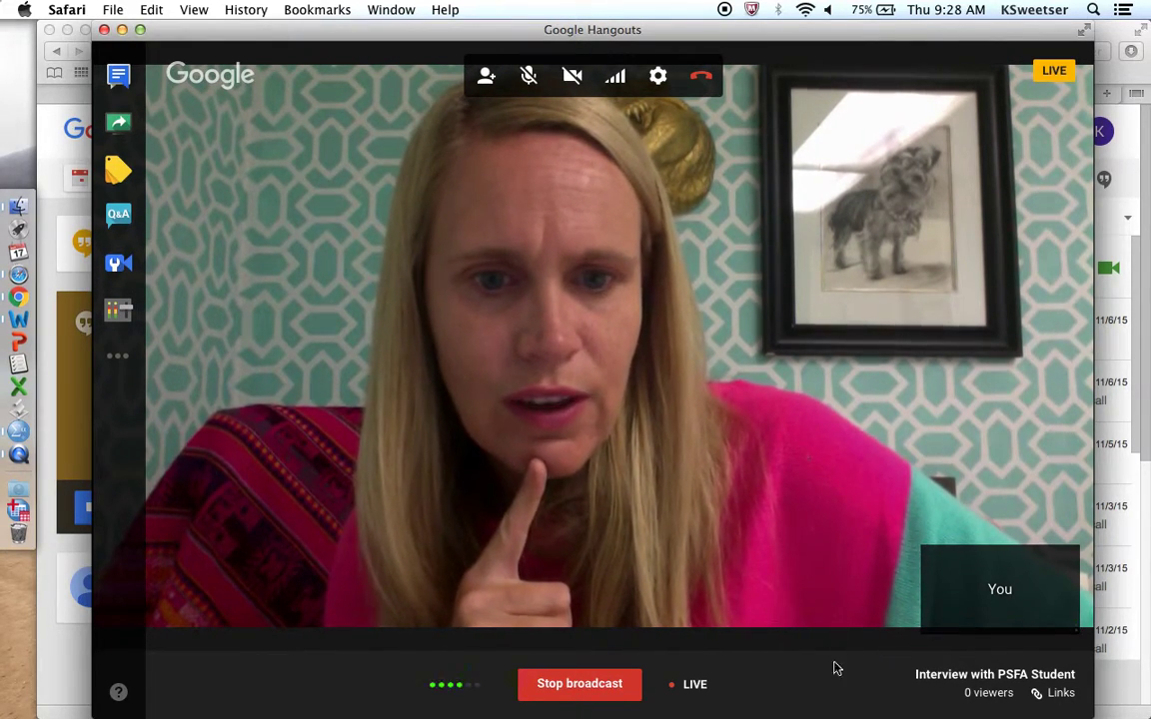
{"action": "mouse_move", "coordinate": [1017, 585]}
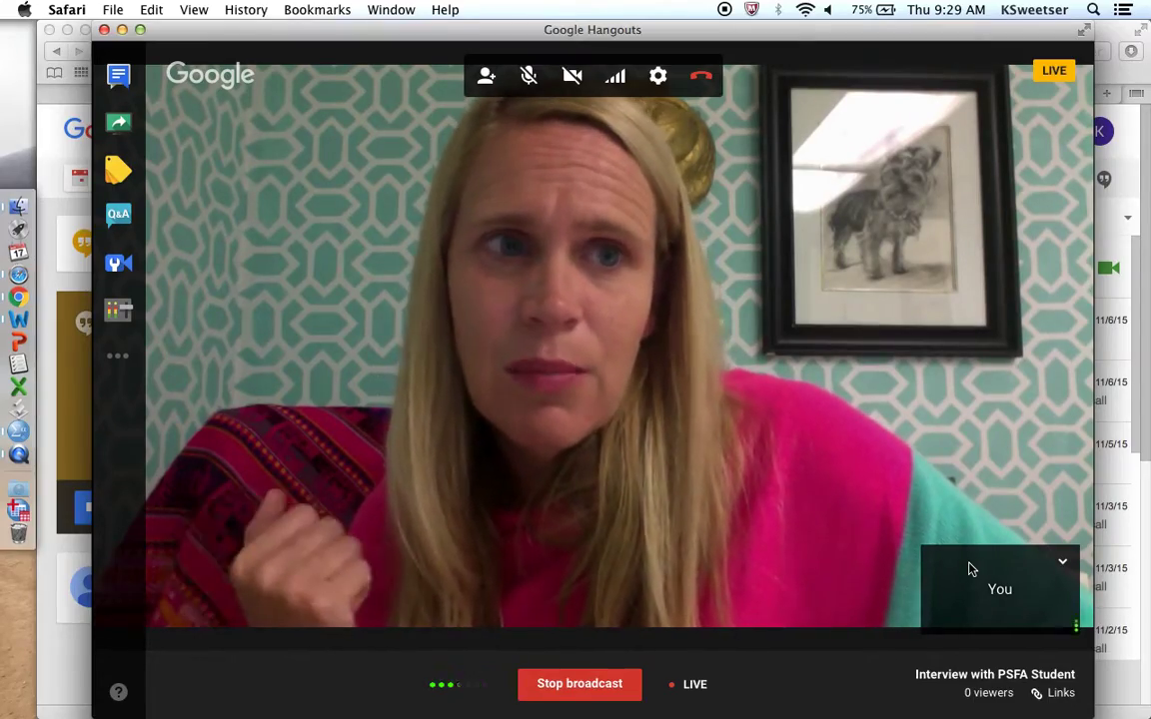
{"action": "key", "text": "ctrl+Up"}
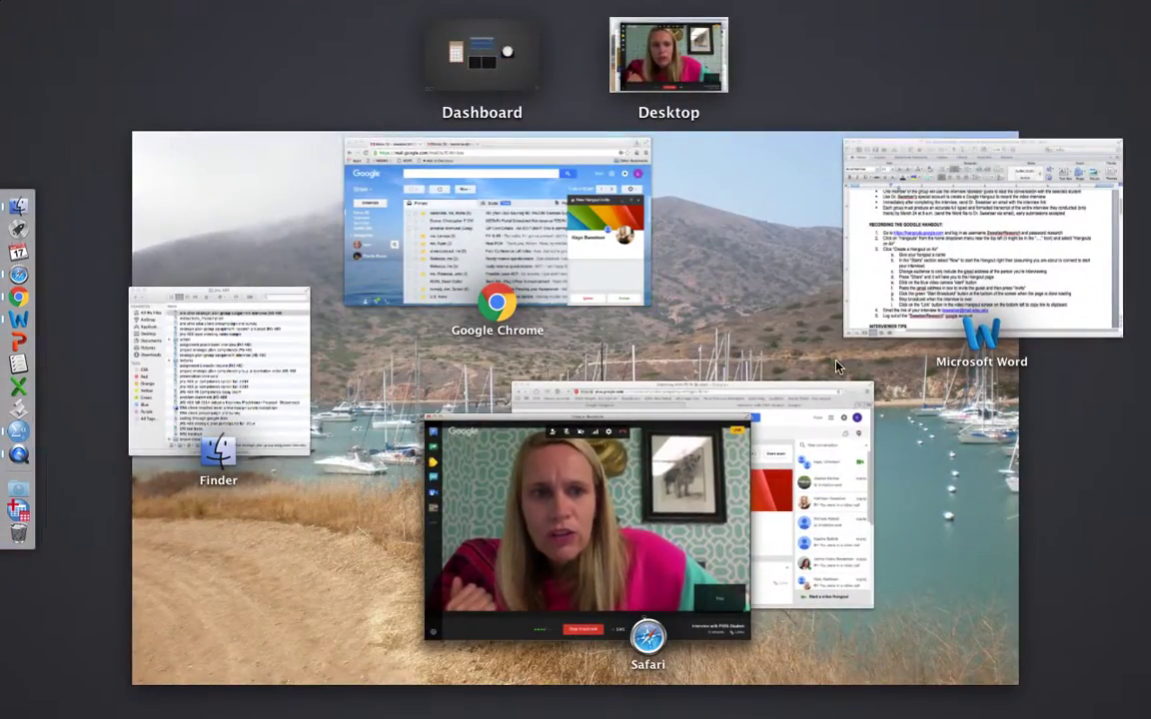
- Bring the Word assignment forward, widen it, and highlight steps g and h
{"action": "left_click", "coordinate": [867, 262]}
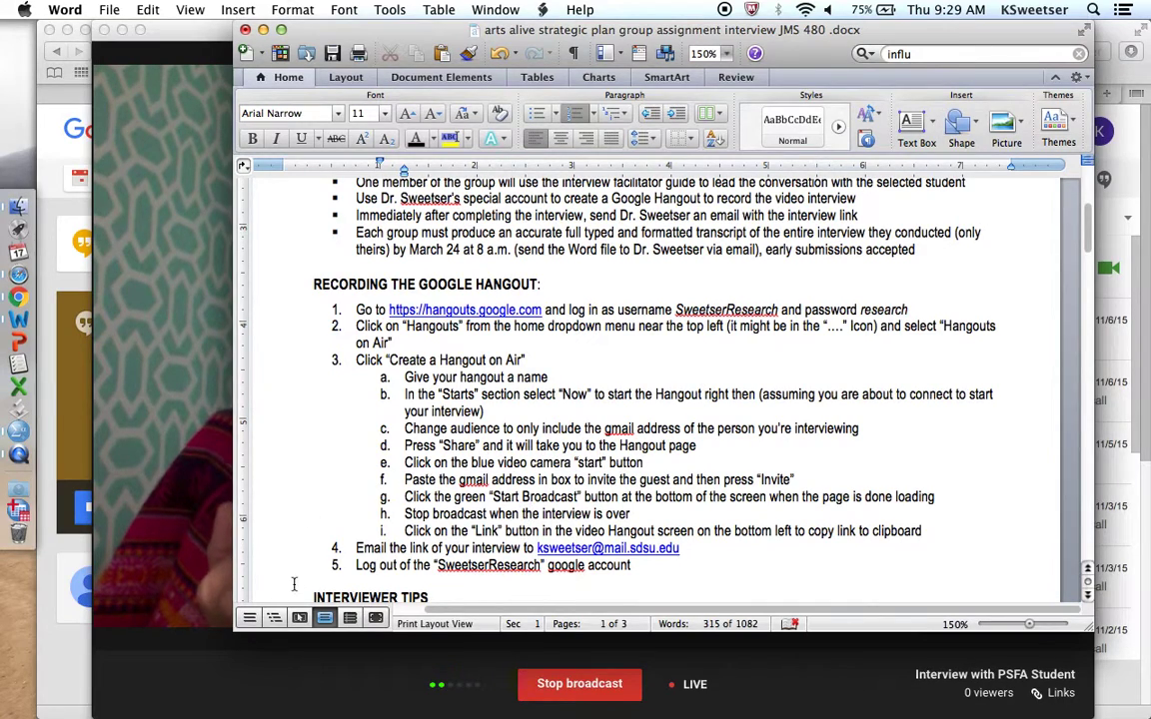
{"action": "left_click_drag", "start_coordinate": [167, 663], "coordinate": [61, 698]}
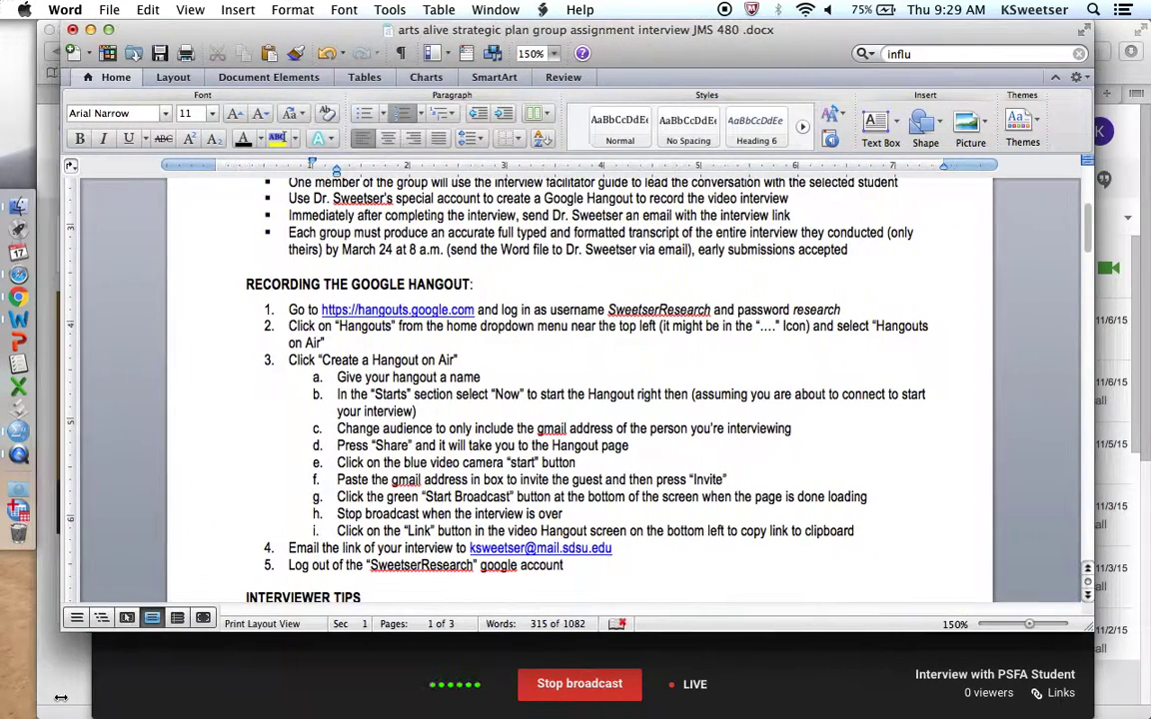
{"action": "triple_click", "coordinate": [428, 497]}
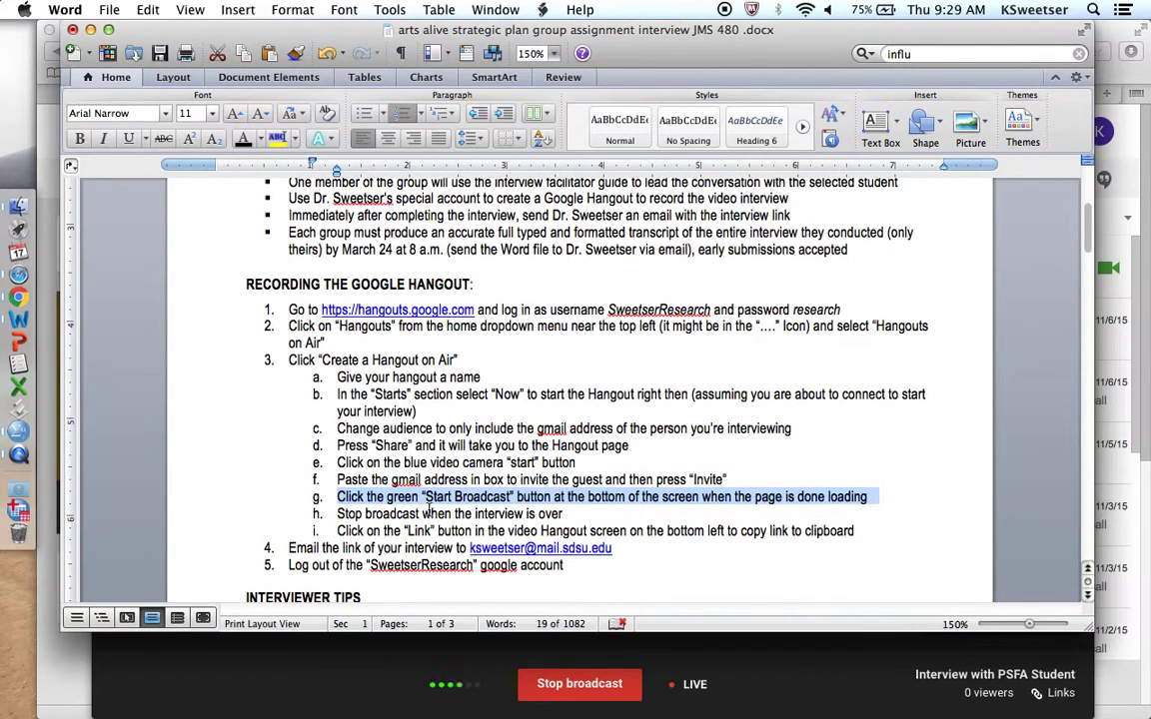
{"action": "triple_click", "coordinate": [430, 513]}
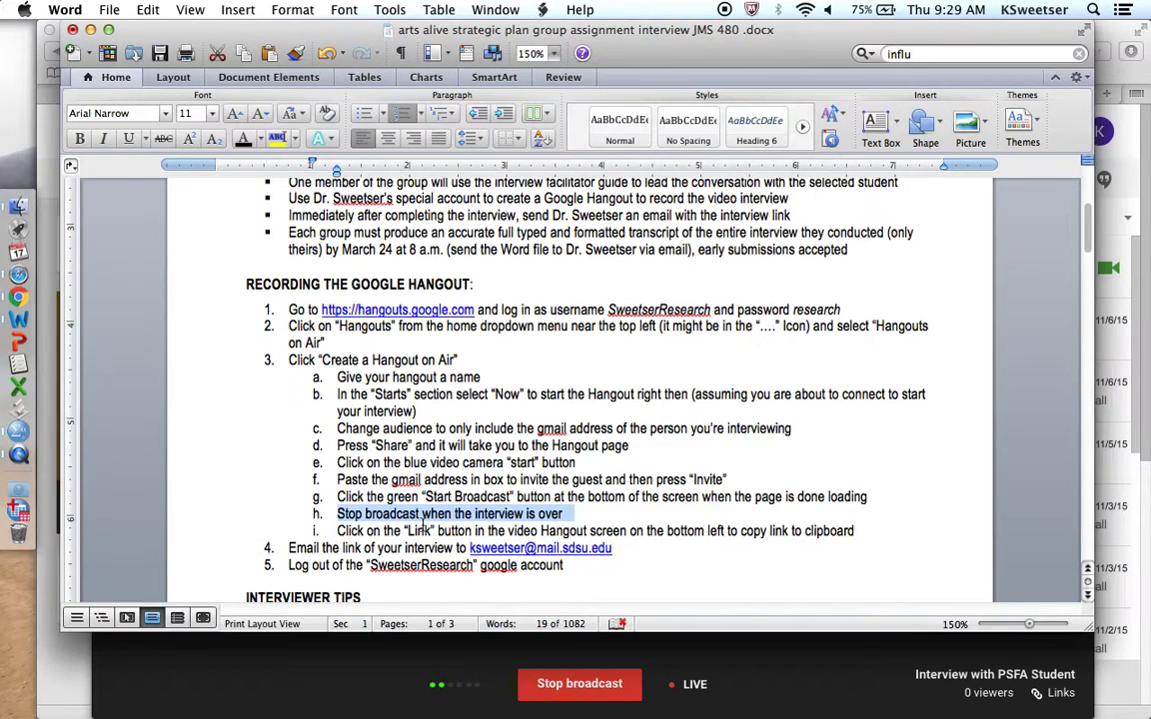
- Highlight step i about copying the link, then return to the live Hangout window
{"action": "left_click", "coordinate": [425, 523]}
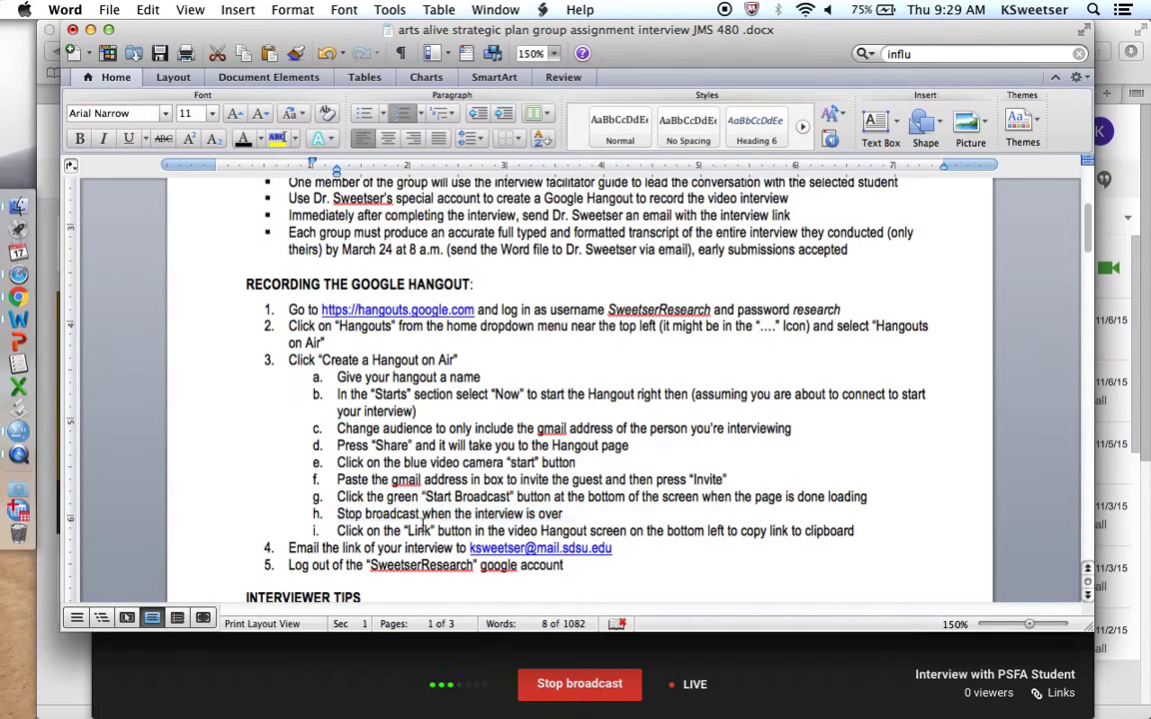
{"action": "triple_click", "coordinate": [423, 531]}
{"action": "double_click", "coordinate": [425, 531]}
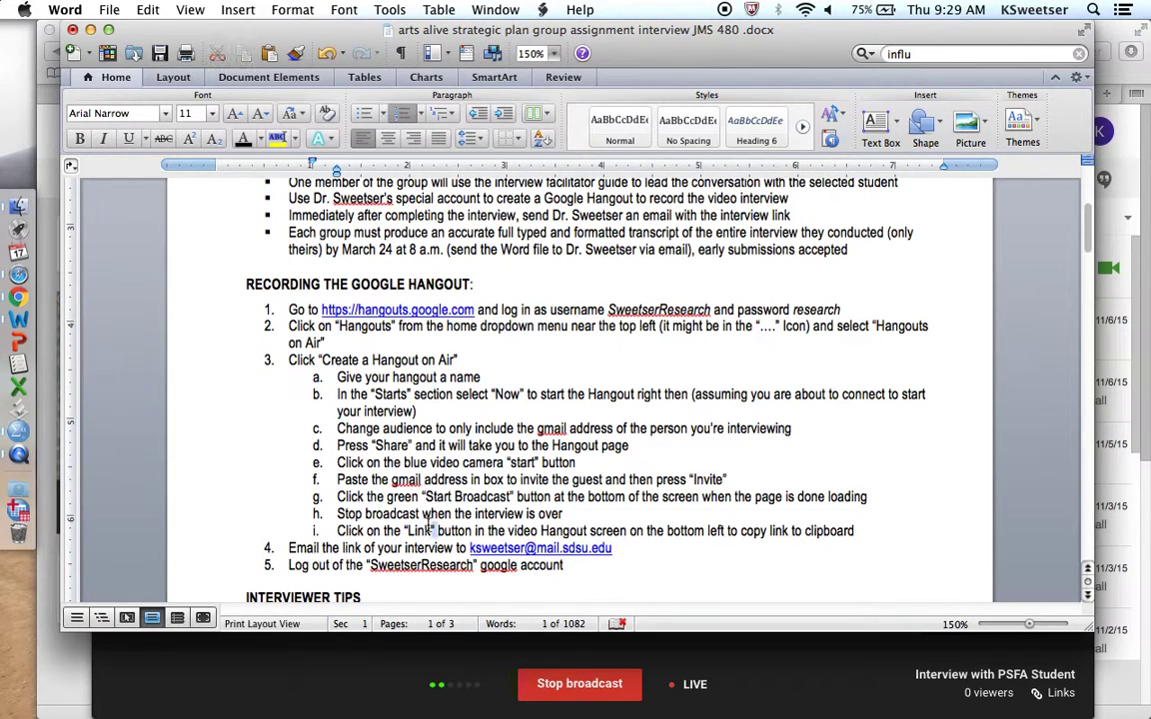
{"action": "triple_click", "coordinate": [431, 531]}
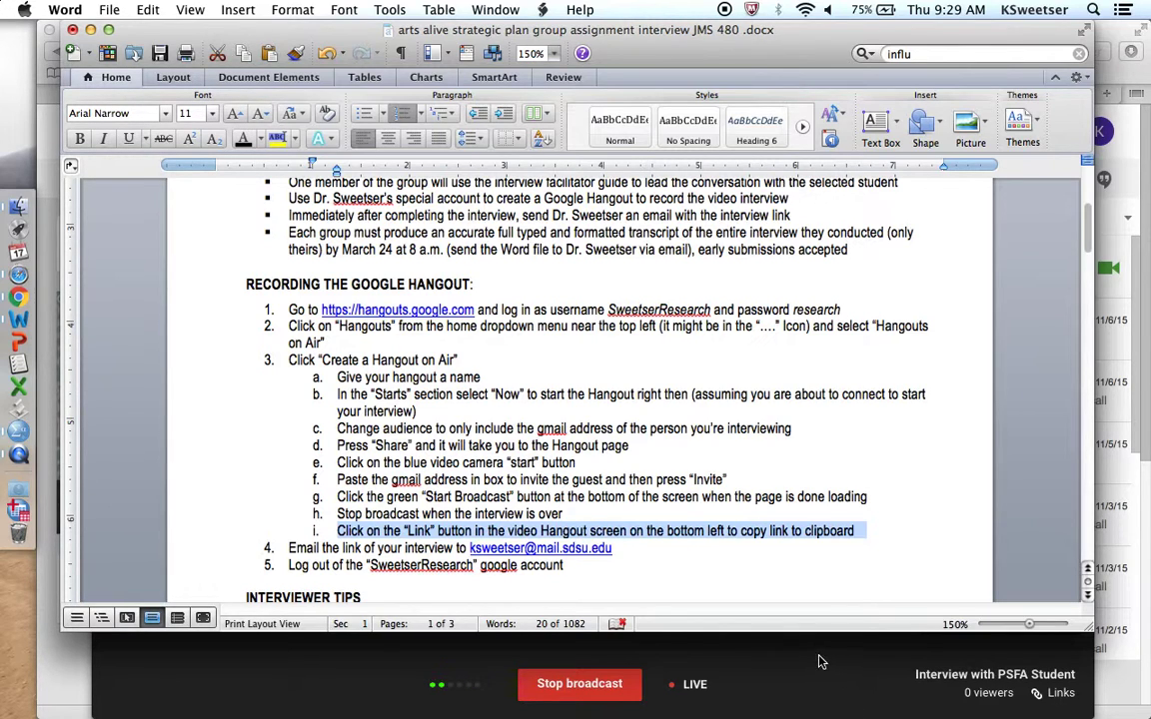
{"action": "left_click", "coordinate": [817, 681]}
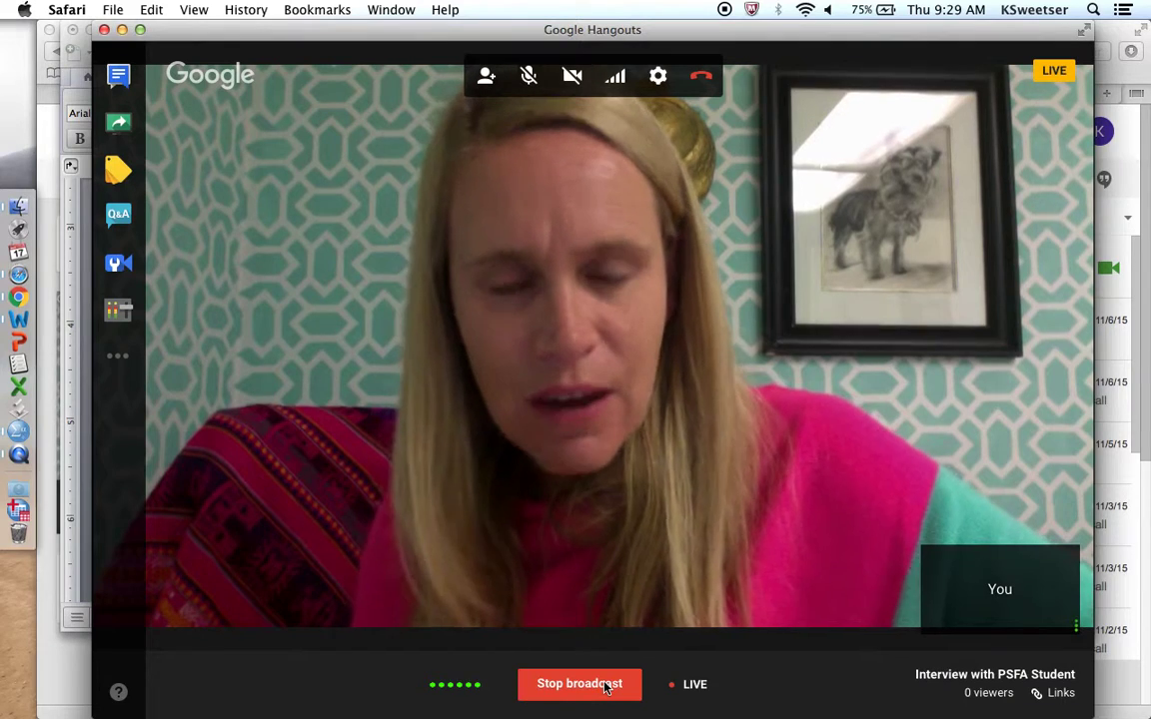
- Stop the broadcast, dismiss the terminated notice, and close the Hangout window
{"action": "left_click", "coordinate": [604, 685]}
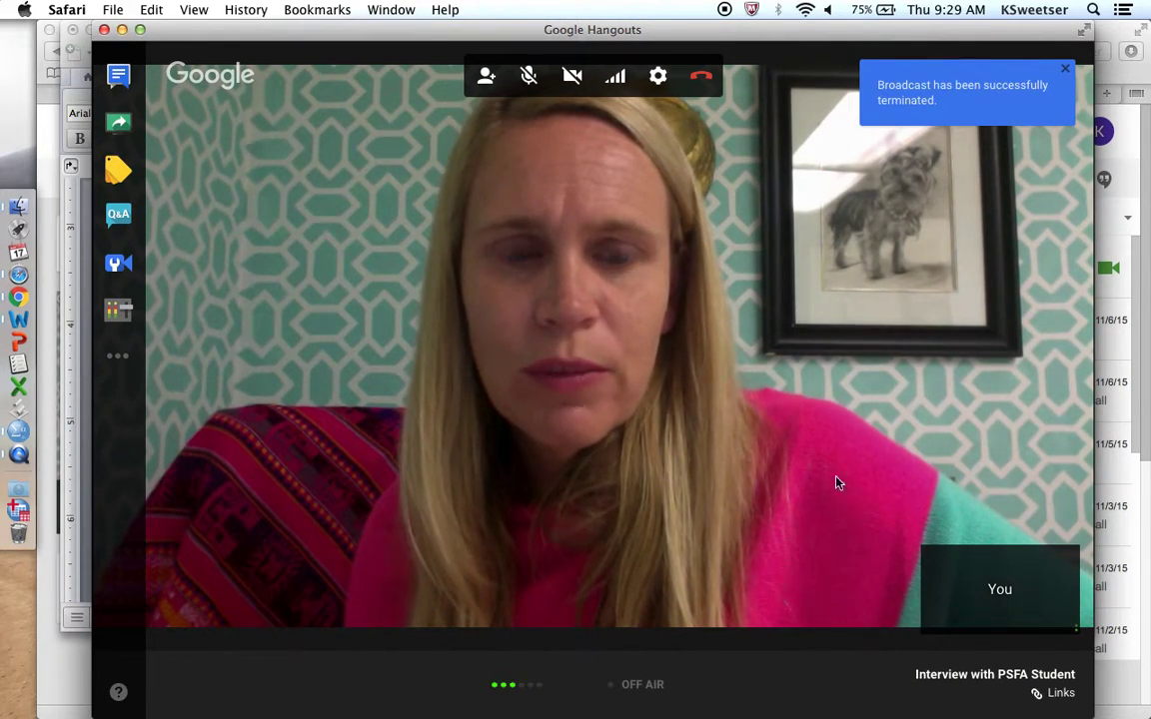
{"action": "left_click", "coordinate": [1065, 70]}
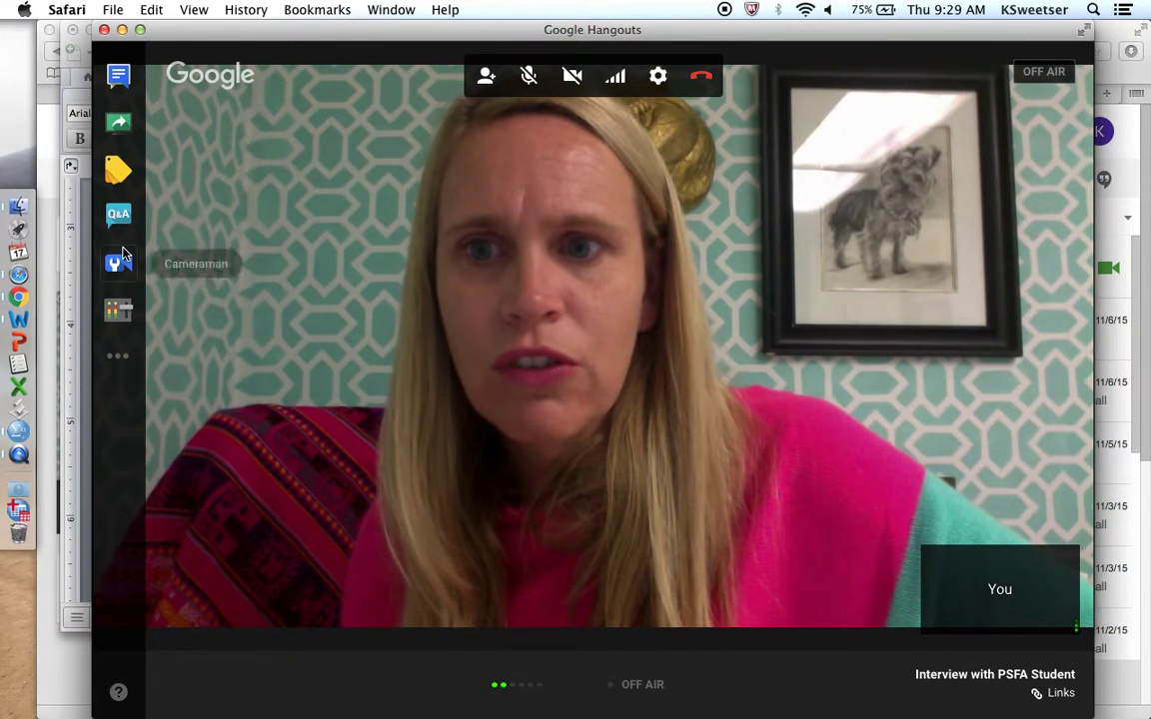
{"action": "left_click", "coordinate": [90, 32]}
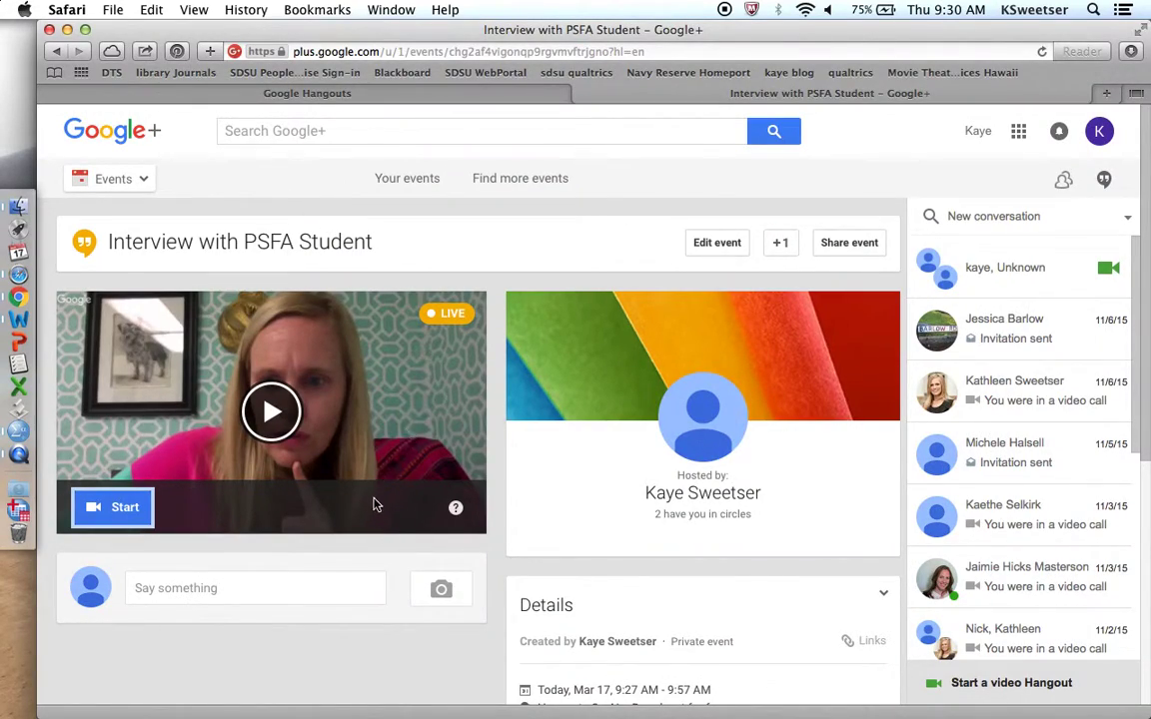
- Play the recorded broadcast, briefly view it full screen, then open it on YouTube
{"action": "left_click", "coordinate": [394, 398]}
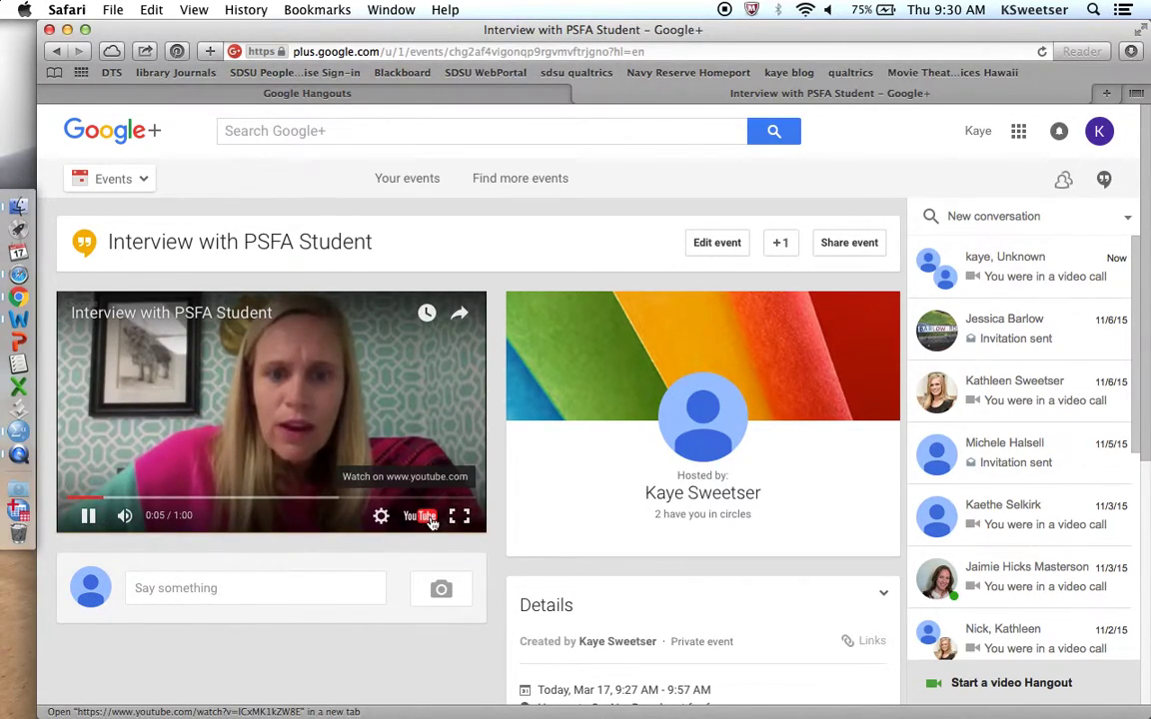
{"action": "left_click", "coordinate": [457, 515]}
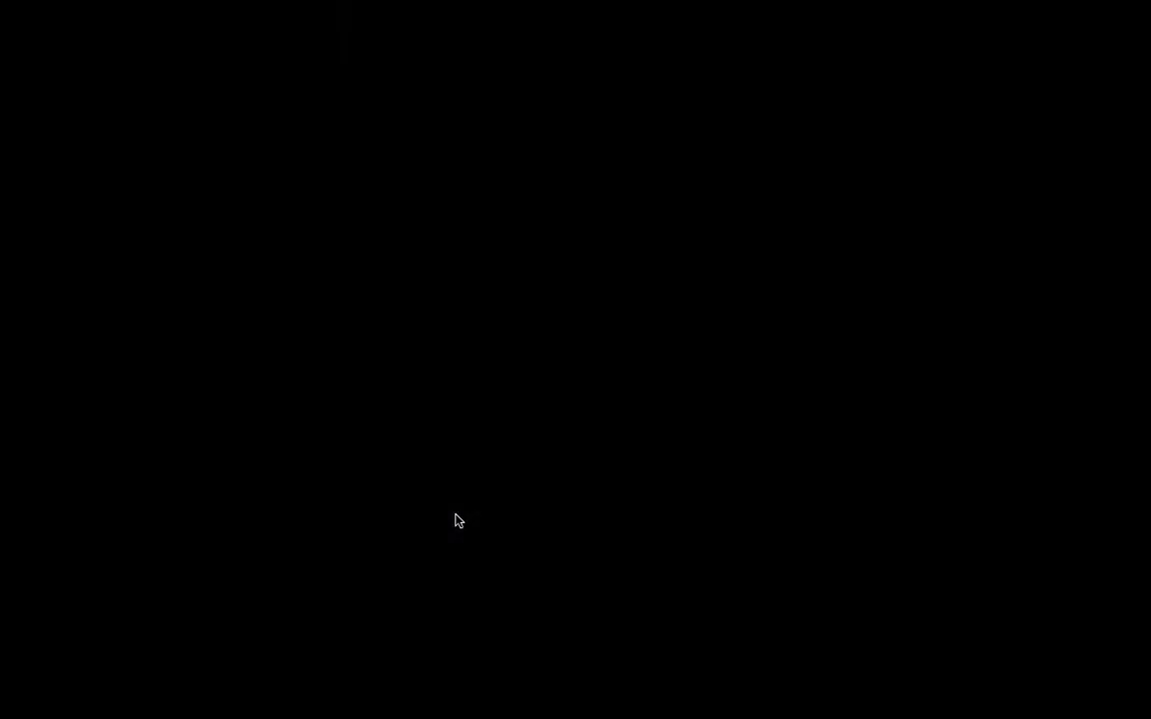
{"action": "key", "text": "Escape"}
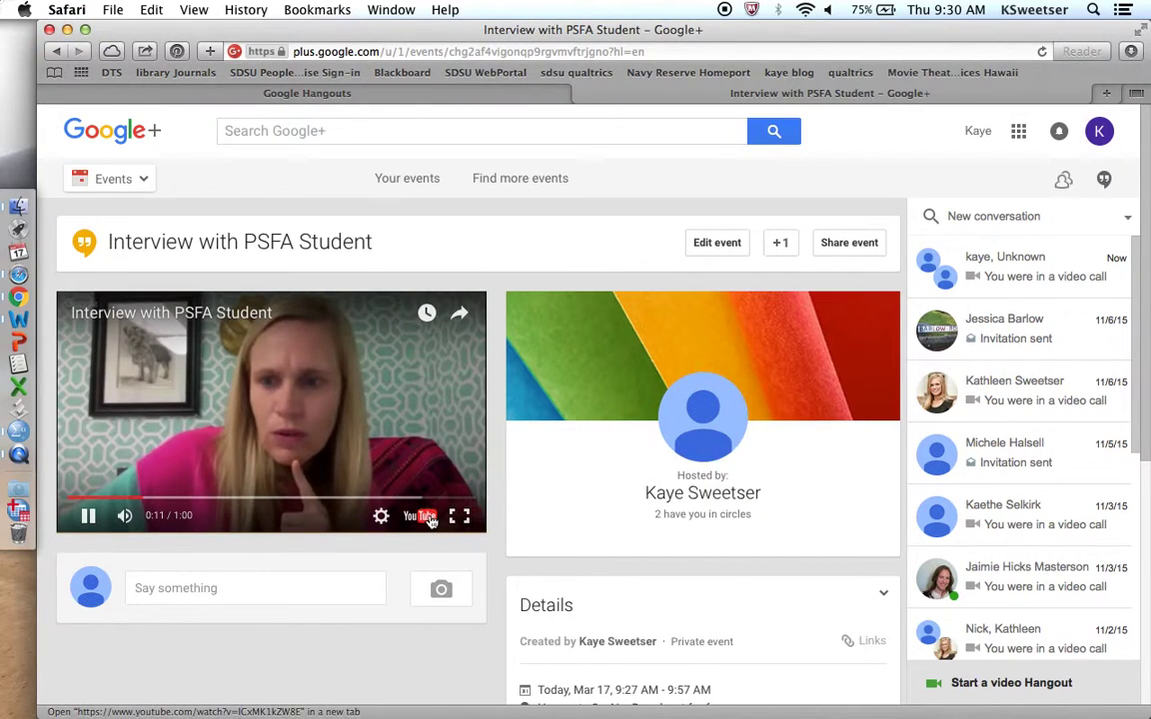
{"action": "left_click", "coordinate": [421, 515]}
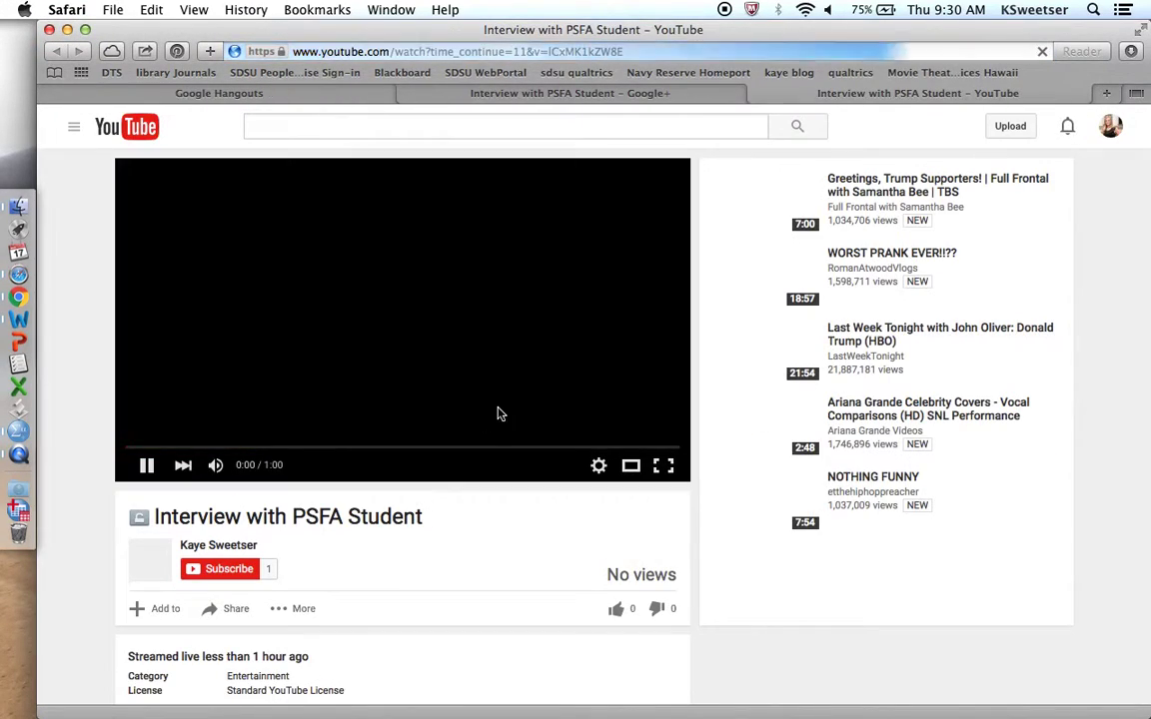
- Select the recording's YouTube watch-page URL in Safari's address bar
{"action": "left_click", "coordinate": [473, 53]}
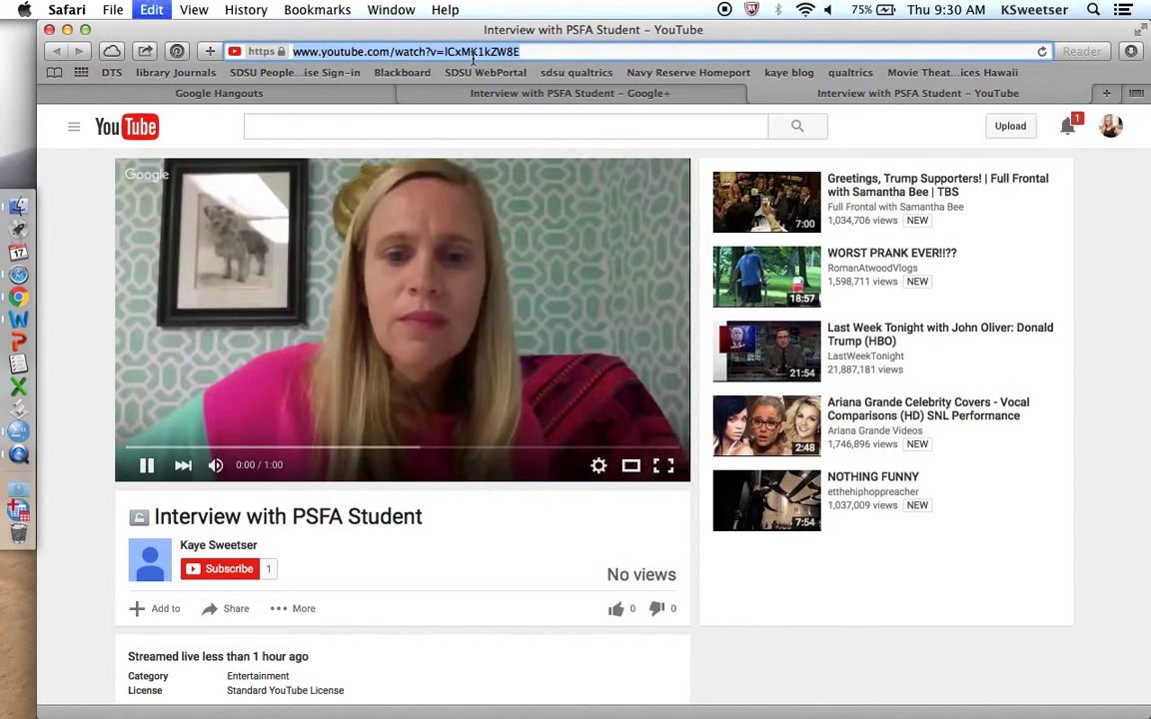